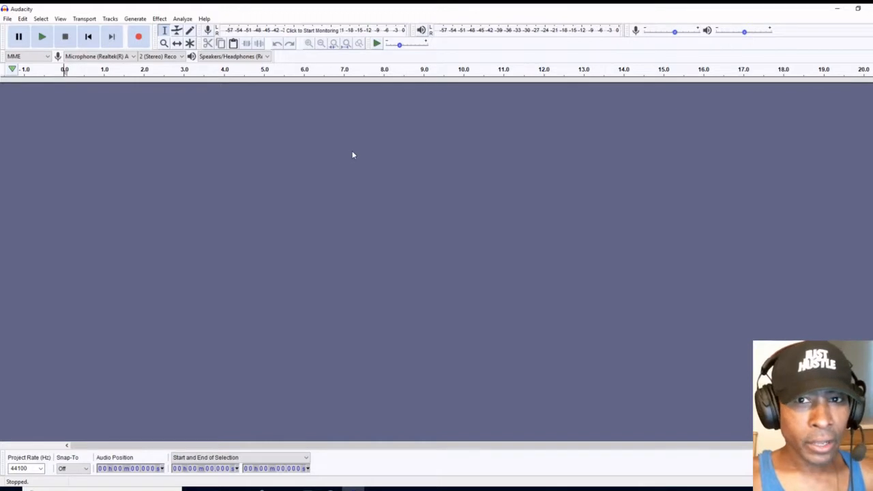
Step: Import the Loveswing2 WAV file from the Desktop, making a copy of the file before editing
{"action": "left_click", "coordinate": [8, 20]}
{"action": "mouse_move", "coordinate": [14, 98]}
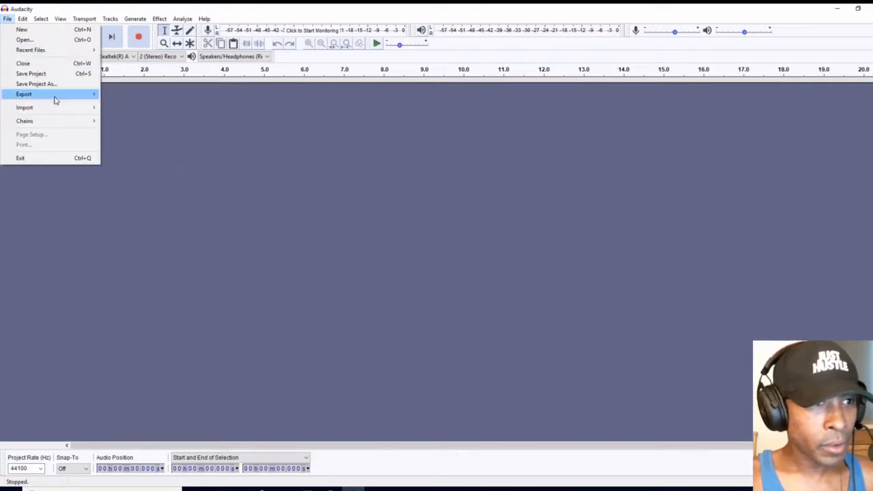
{"action": "mouse_move", "coordinate": [87, 108]}
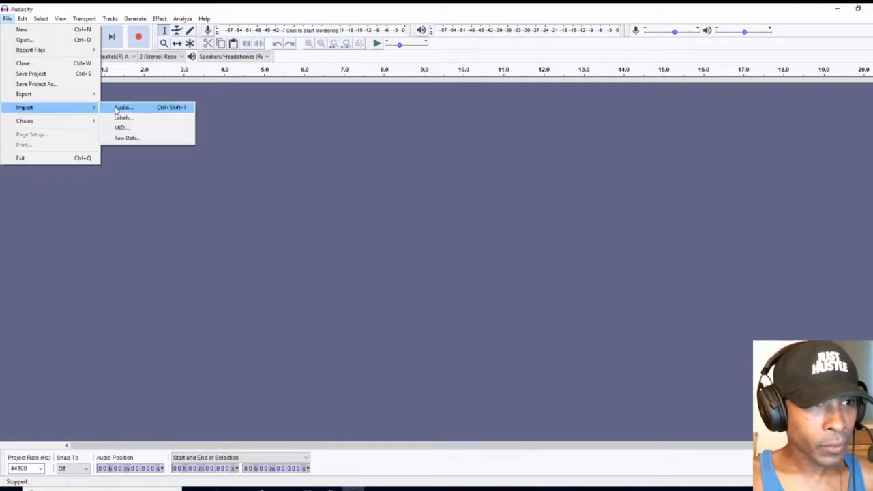
{"action": "left_click", "coordinate": [118, 107]}
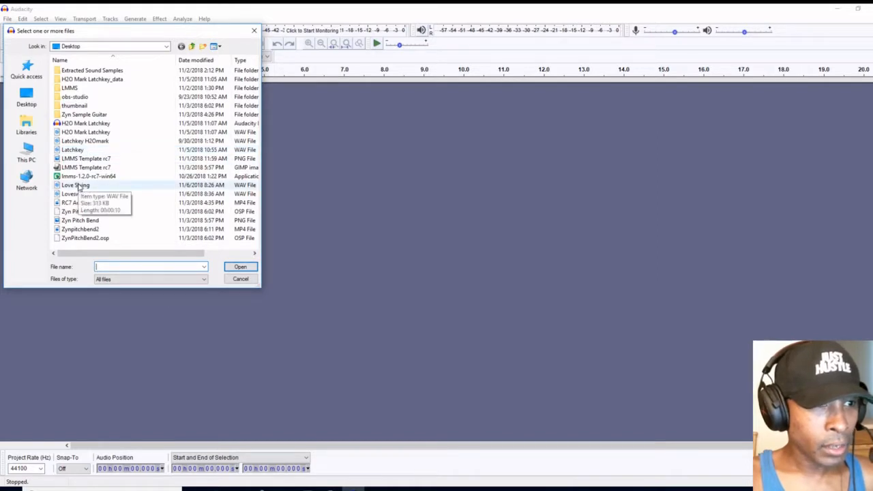
{"action": "left_click", "coordinate": [76, 194]}
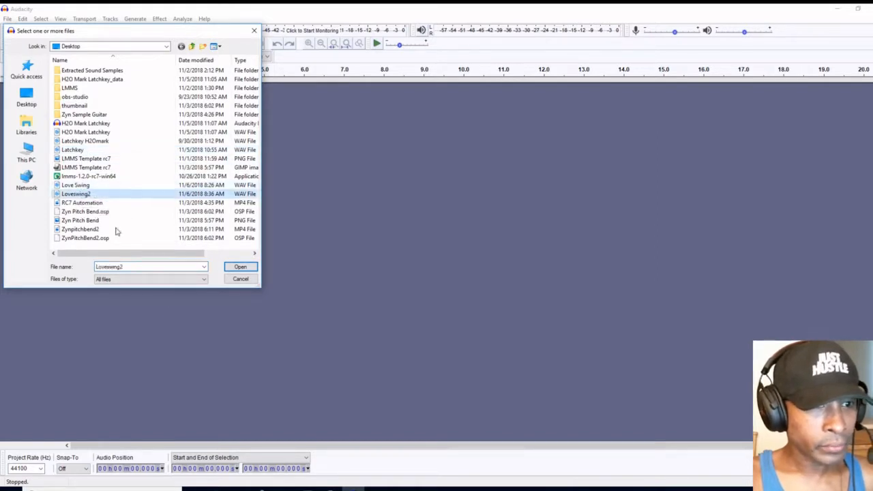
{"action": "left_click", "coordinate": [240, 269]}
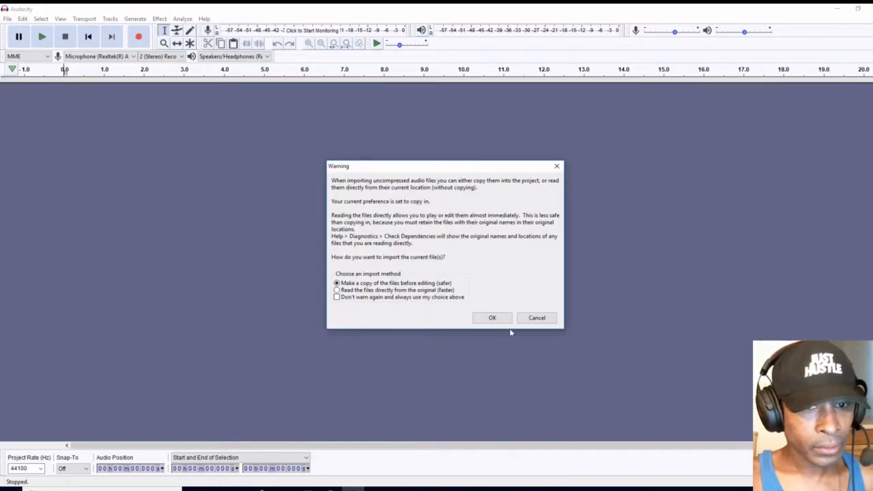
{"action": "left_click", "coordinate": [500, 320]}
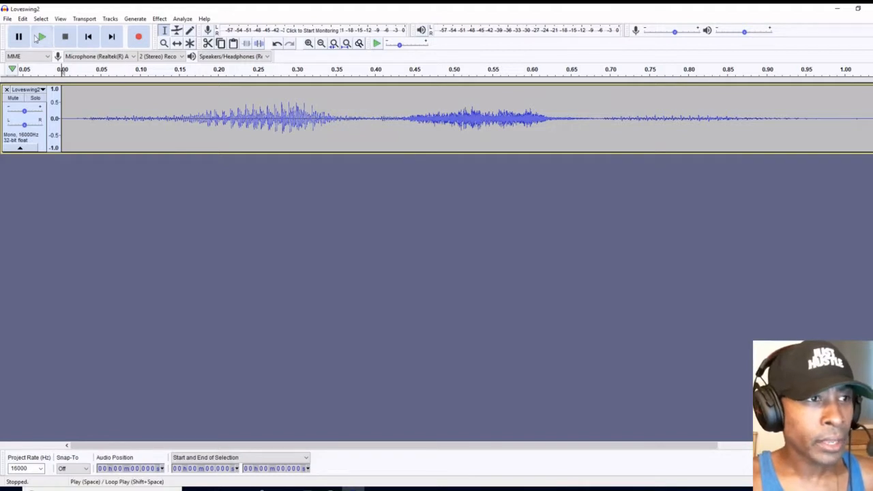
Step: Play back the imported Loveswing2 audio and view the available export formats
{"action": "left_click", "coordinate": [41, 38]}
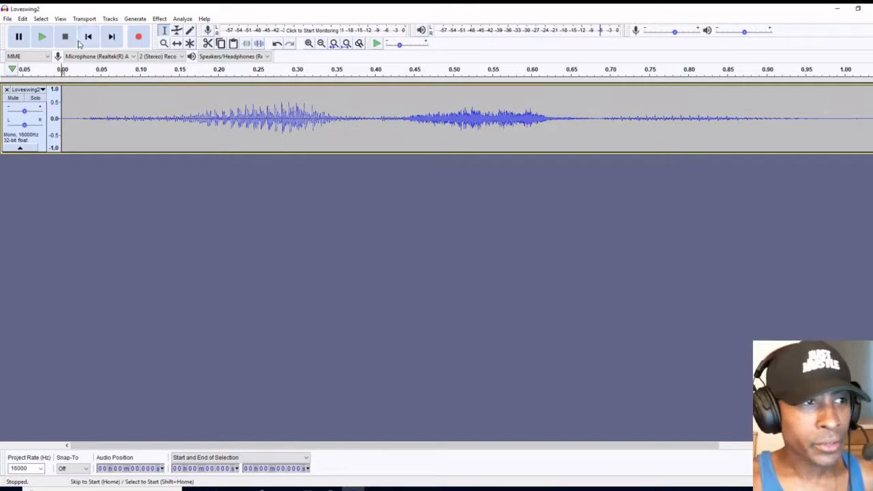
{"action": "left_click", "coordinate": [8, 19]}
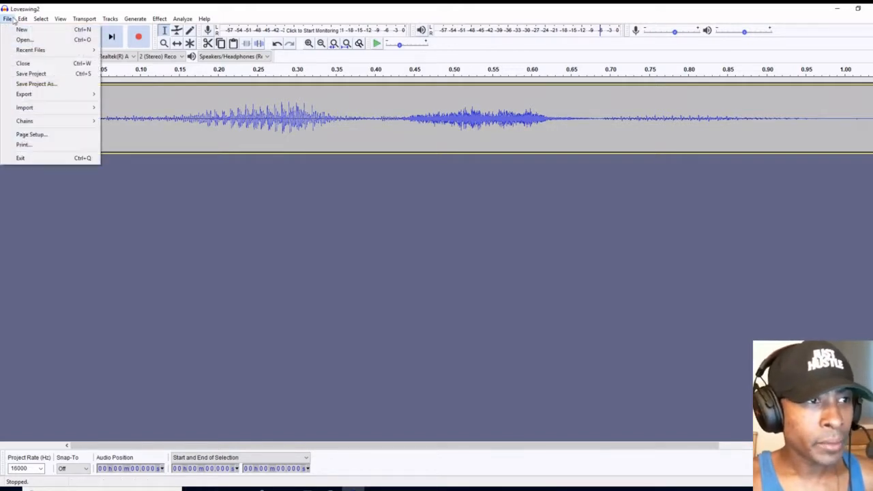
{"action": "mouse_move", "coordinate": [92, 93]}
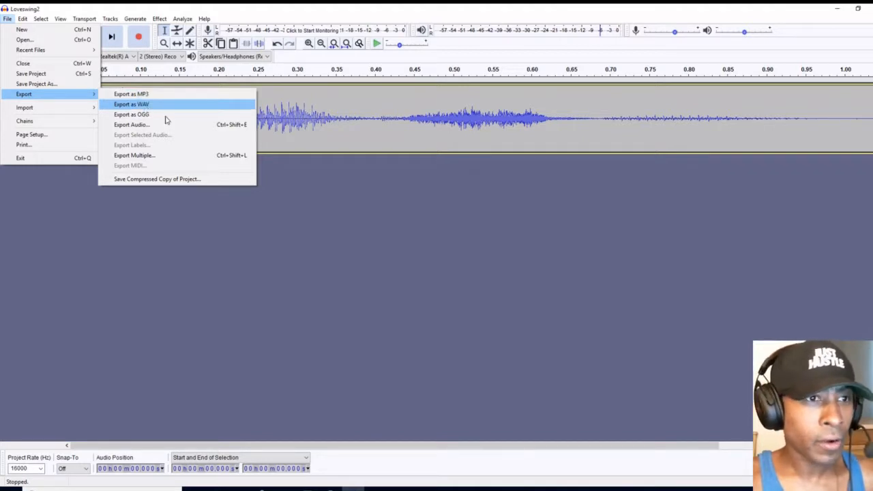
Step: Close the Loveswing2 project without saving it and switch to LMMS
{"action": "left_click", "coordinate": [871, 8]}
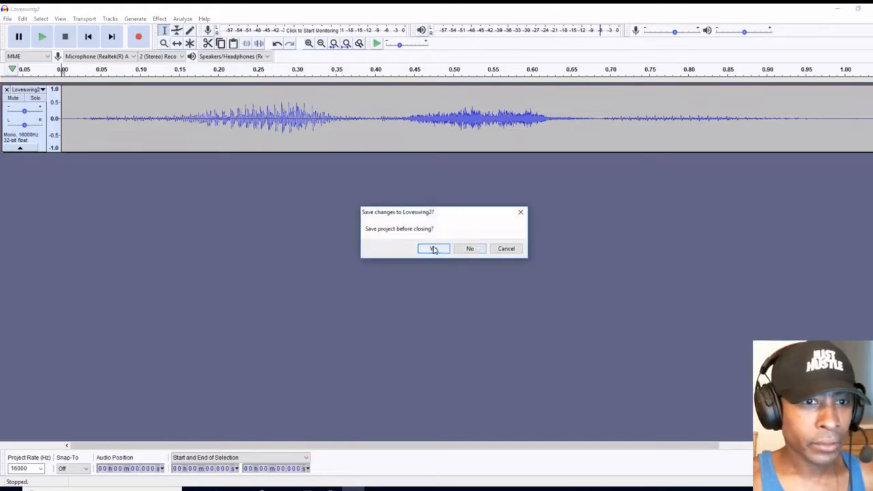
{"action": "left_click", "coordinate": [469, 249]}
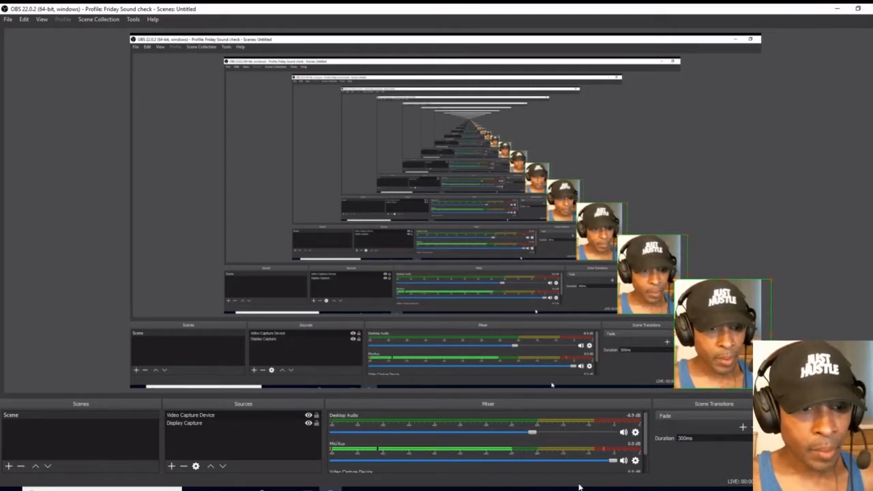
{"action": "left_click", "coordinate": [308, 489]}
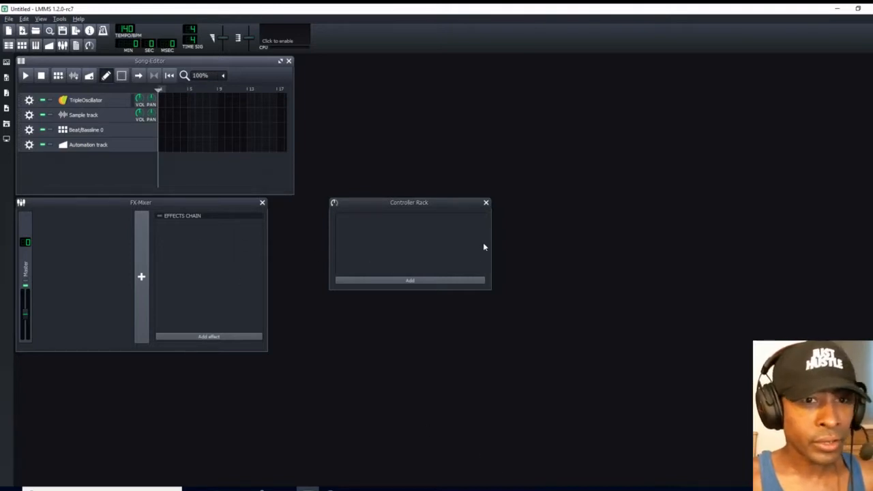
Step: Close the Controller Rack and remove the Automation, Beat/Bassline 0, Sample and TripleOscillator tracks from the Song-Editor
{"action": "left_click", "coordinate": [486, 202]}
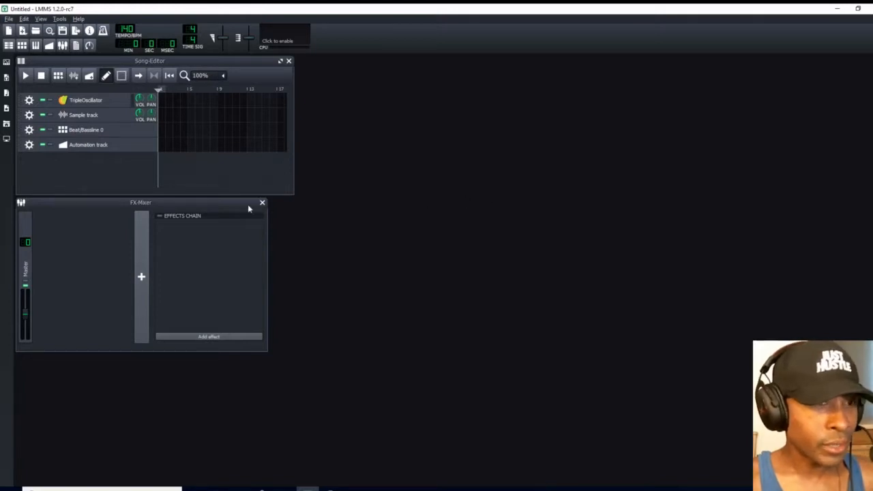
{"action": "left_click", "coordinate": [29, 146]}
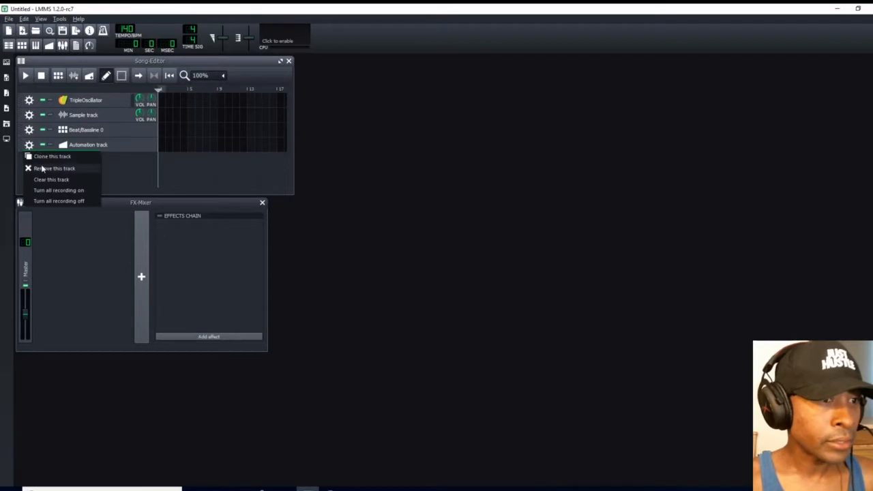
{"action": "left_click", "coordinate": [44, 169]}
{"action": "left_click", "coordinate": [29, 131]}
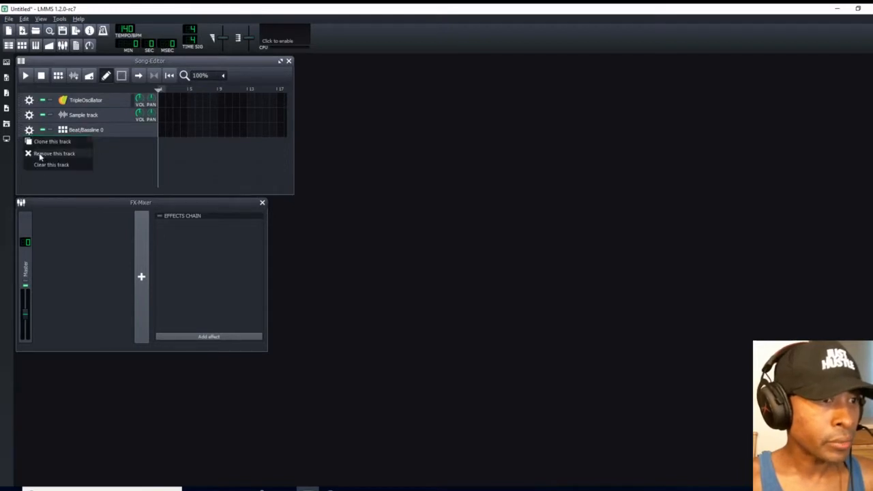
{"action": "left_click", "coordinate": [31, 154]}
{"action": "left_click", "coordinate": [29, 115]}
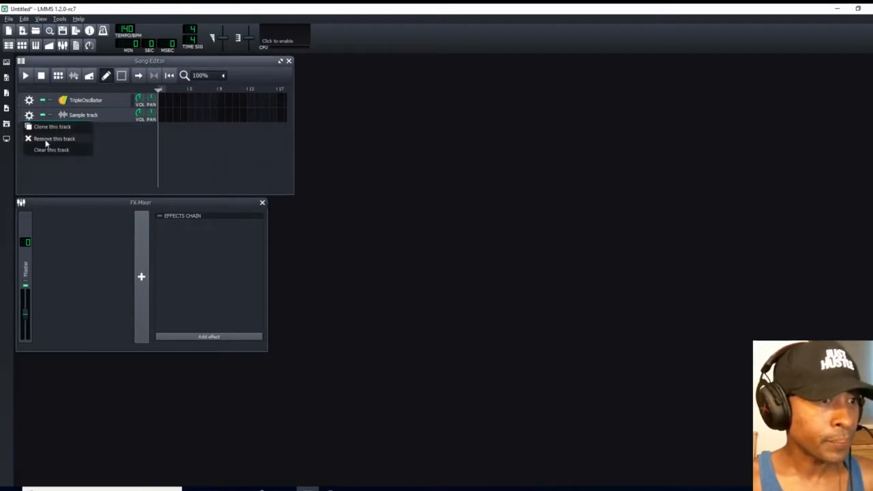
{"action": "left_click", "coordinate": [38, 138]}
{"action": "left_click", "coordinate": [28, 101]}
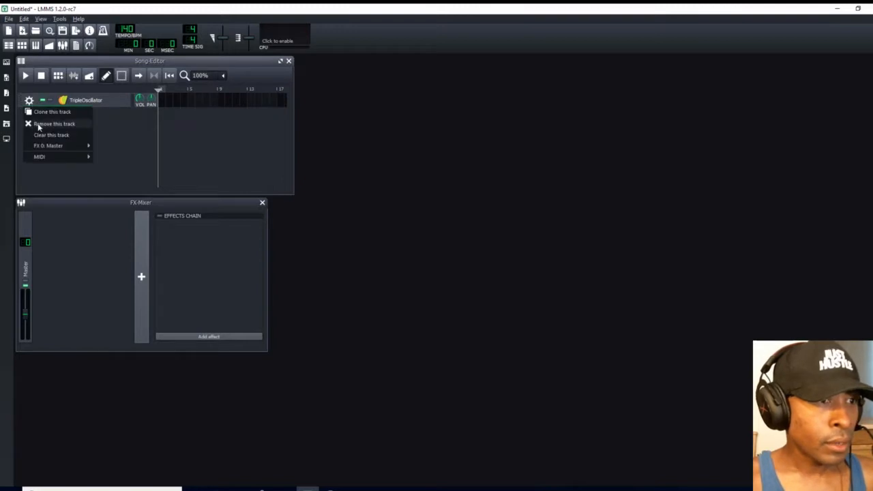
{"action": "left_click", "coordinate": [31, 124]}
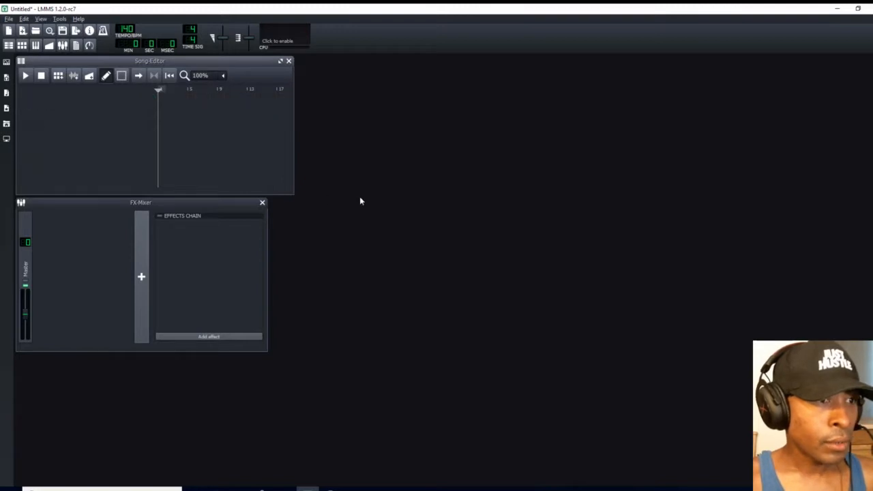
Step: Add Loveswing2.wav from the Desktop folder in My Home to the Song-Editor as a new track
{"action": "left_click", "coordinate": [7, 126]}
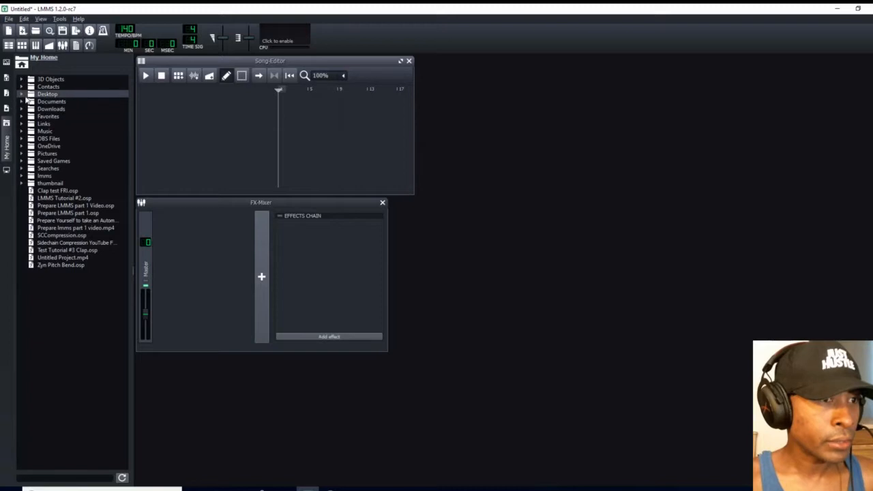
{"action": "left_click", "coordinate": [21, 95]}
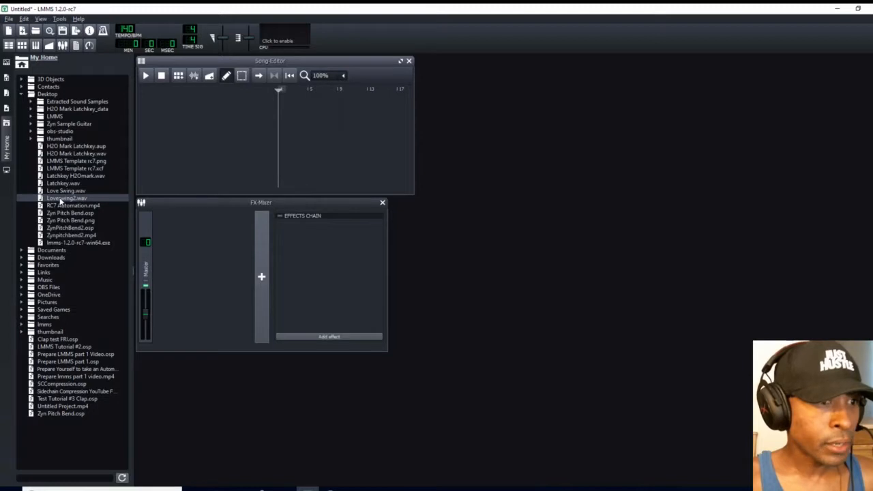
{"action": "left_click_drag", "start_coordinate": [60, 200], "coordinate": [182, 88]}
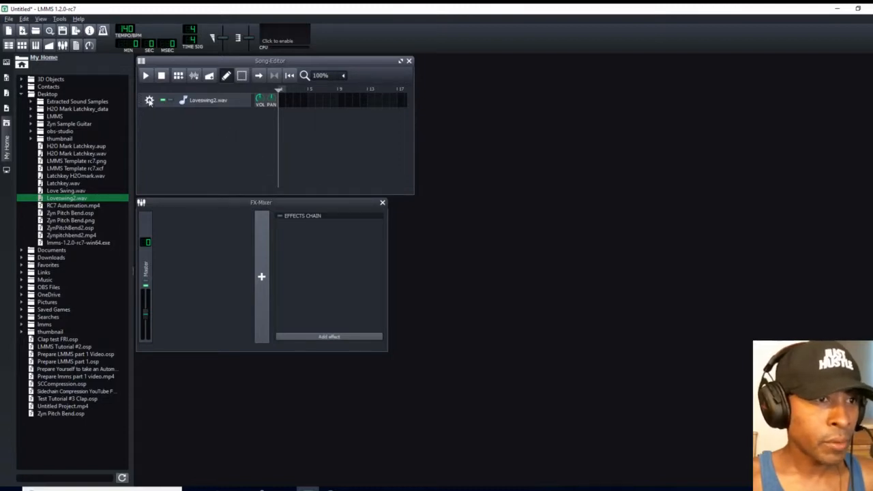
Step: Clone the Loveswing2.wav track twice to make three identical tracks
{"action": "left_click", "coordinate": [149, 101]}
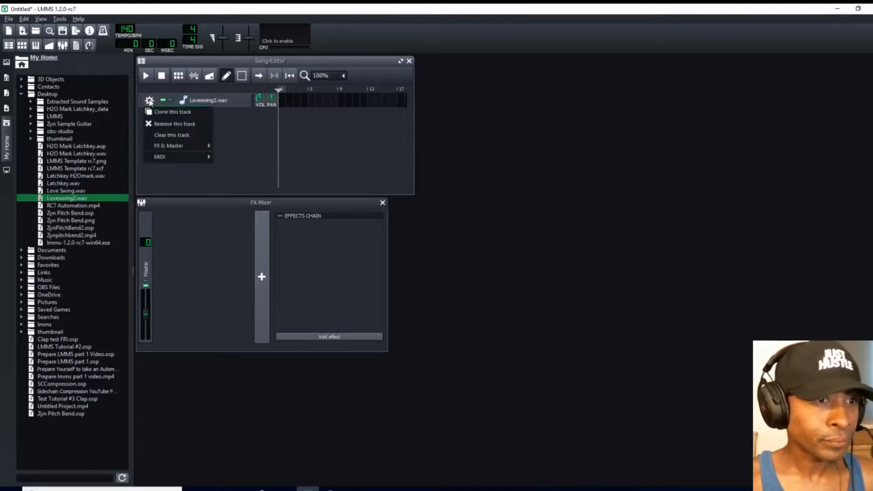
{"action": "left_click", "coordinate": [161, 115]}
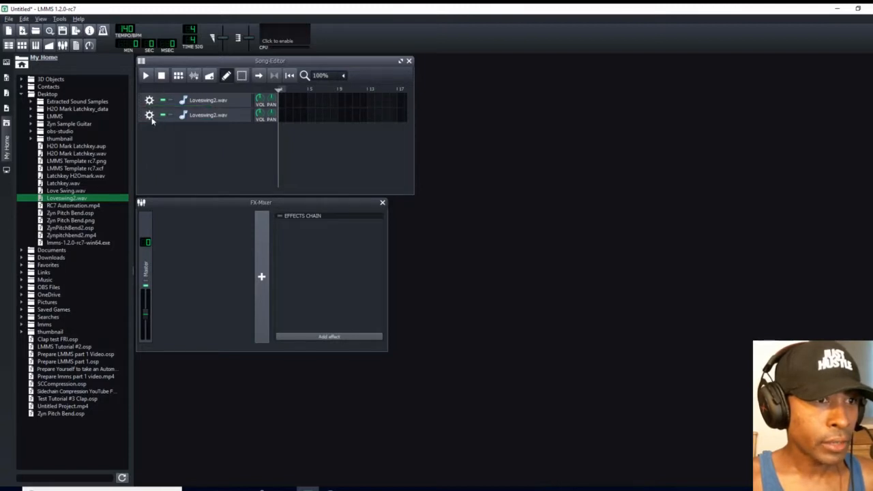
{"action": "left_click", "coordinate": [149, 116]}
{"action": "left_click", "coordinate": [156, 129]}
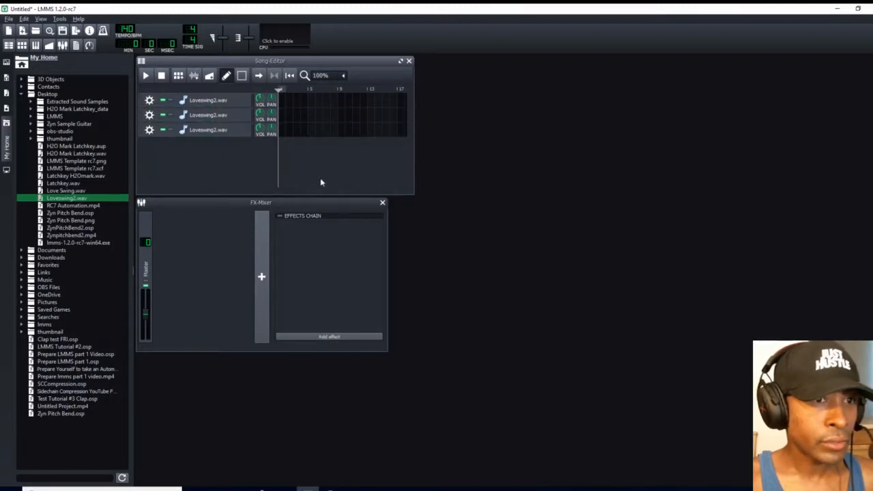
Step: Open the AudioFileProcessor instrument windows of all three Loveswing2.wav tracks
{"action": "left_click", "coordinate": [209, 101]}
{"action": "left_click", "coordinate": [210, 115]}
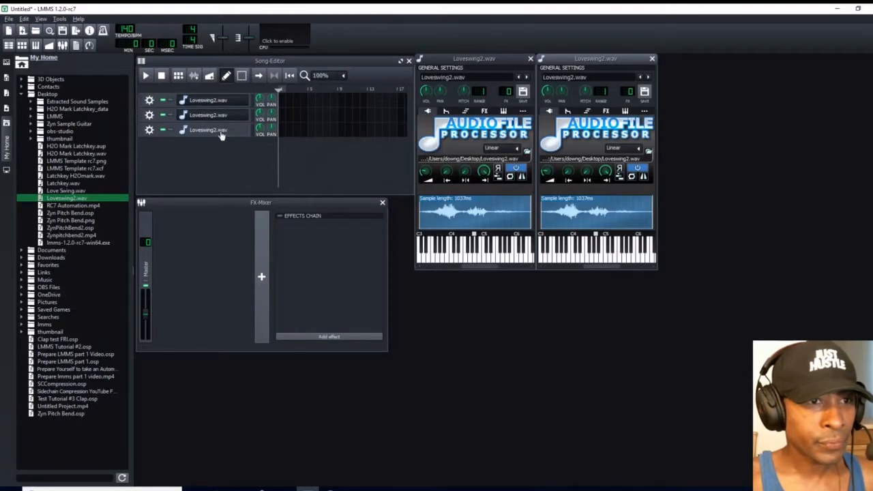
{"action": "left_click", "coordinate": [219, 131]}
Step: Rename the first track as Loveswing
{"action": "left_click", "coordinate": [488, 78]}
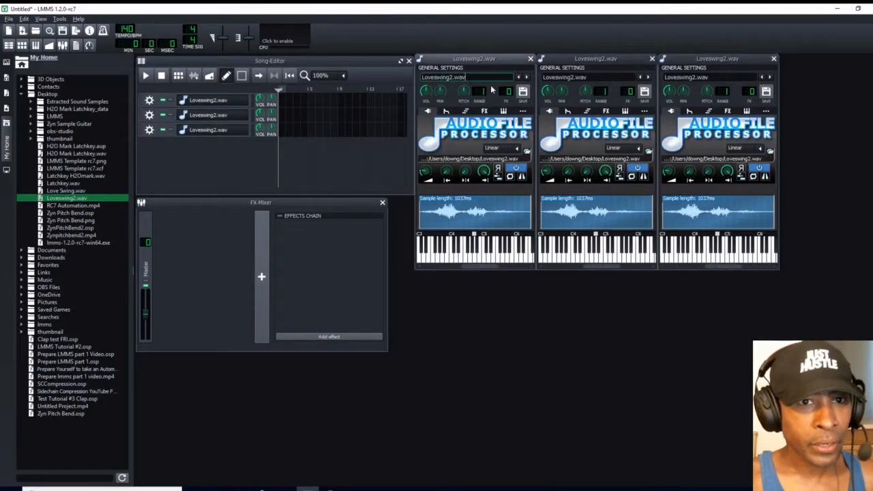
{"action": "key", "text": "BackSpace"}
{"action": "key", "text": "BackSpace"}
{"action": "key", "text": "BackSpace"}
{"action": "key", "text": "BackSpace"}
{"action": "key", "text": "BackSpace"}
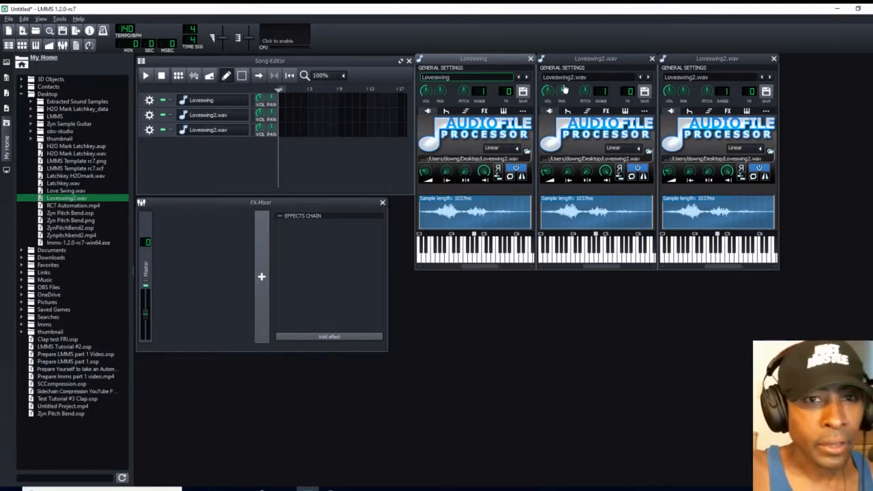
Step: Rename the second track as Love
{"action": "left_click", "coordinate": [624, 109]}
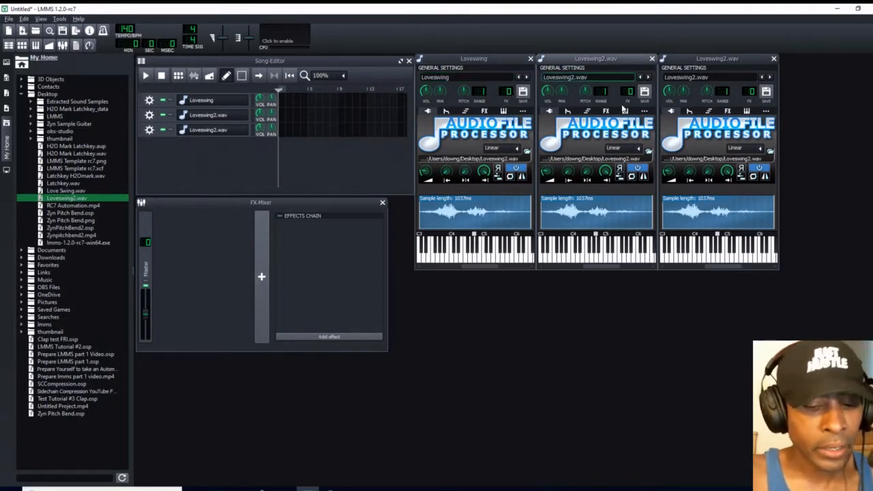
{"action": "key", "text": "BackSpace"}
{"action": "key", "text": "BackSpace"}
{"action": "key", "text": "BackSpace"}
{"action": "key", "text": "BackSpace"}
{"action": "key", "text": "BackSpace"}
{"action": "key", "text": "BackSpace"}
{"action": "key", "text": "BackSpace"}
{"action": "key", "text": "BackSpace"}
{"action": "key", "text": "BackSpace"}
{"action": "key", "text": "BackSpace"}
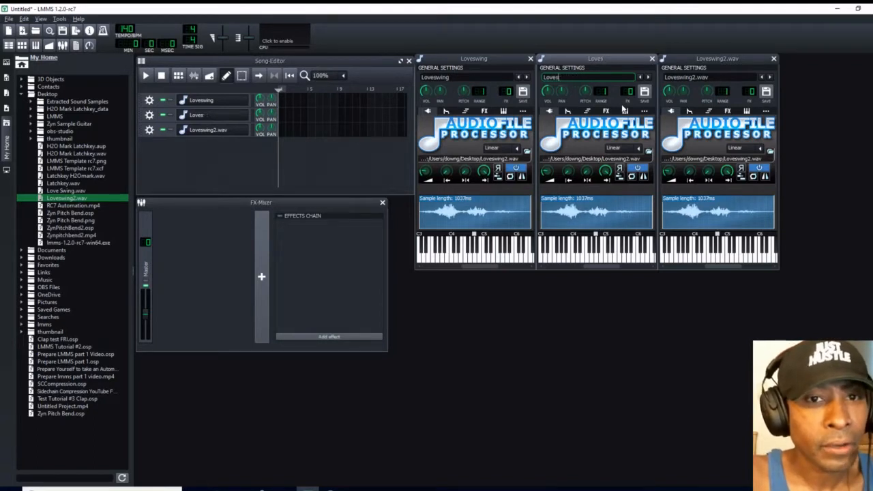
Step: Rename the third track as Swing
{"action": "left_click", "coordinate": [718, 59]}
{"action": "key", "text": "BackSpace"}
{"action": "key", "text": "BackSpace"}
{"action": "key", "text": "BackSpace"}
{"action": "key", "text": "BackSpace"}
{"action": "key", "text": "BackSpace"}
{"action": "key", "text": "BackSpace"}
{"action": "key", "text": "BackSpace"}
{"action": "key", "text": "BackSpace"}
{"action": "key", "text": "BackSpace"}
{"action": "key", "text": "BackSpace"}
{"action": "key", "text": "BackSpace"}
{"action": "key", "text": "BackSpace"}
{"action": "key", "text": "BackSpace"}
{"action": "key", "text": "BackSpace"}
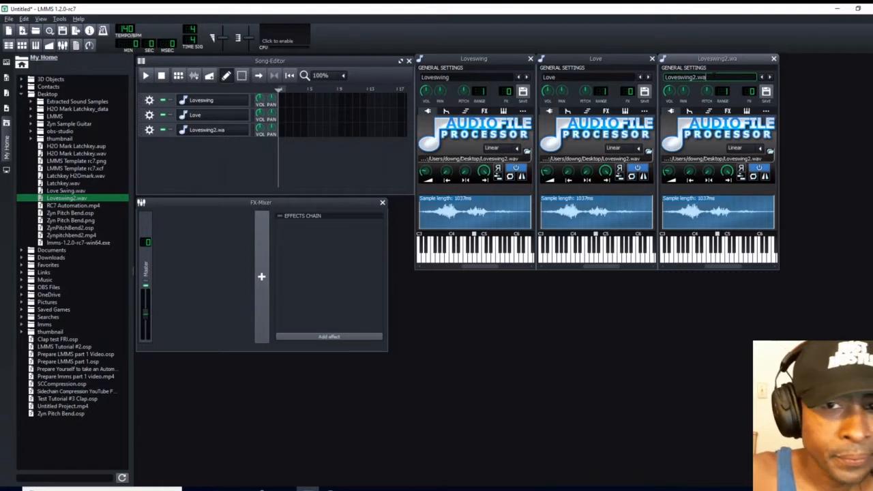
{"action": "type", "text": "S"}
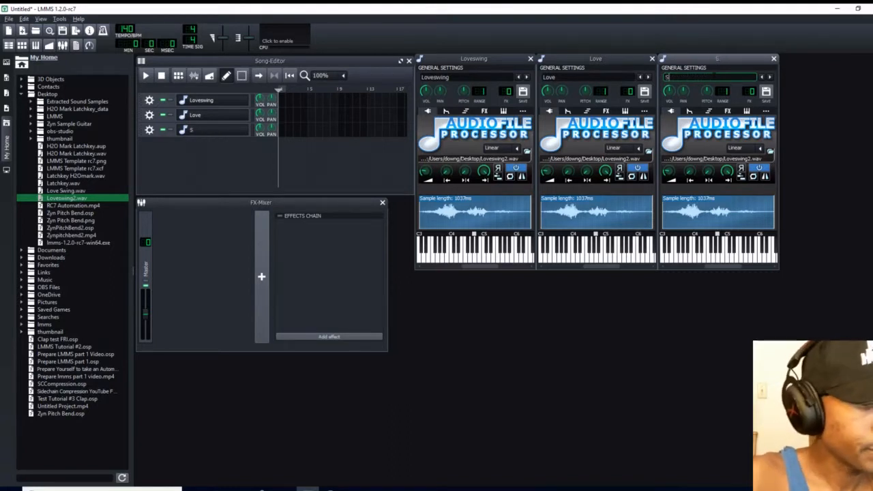
{"action": "type", "text": "wing"}
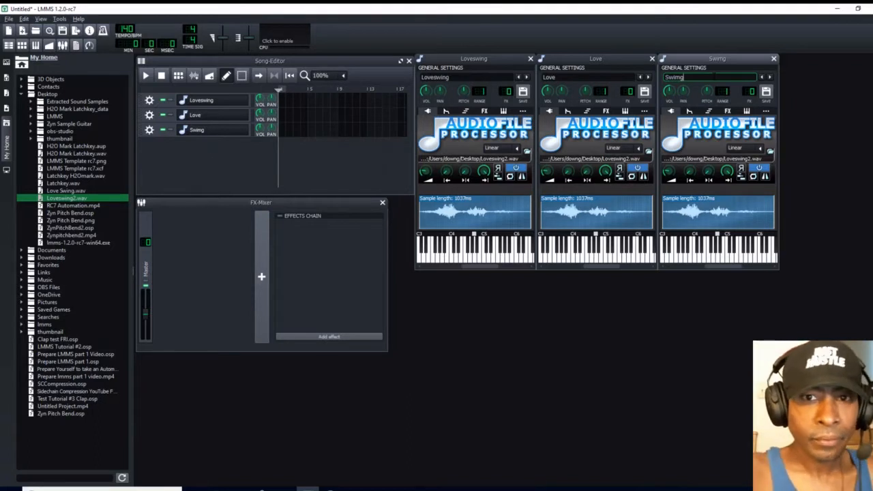
{"action": "key", "text": "BackSpace"}
{"action": "key", "text": "BackSpace"}
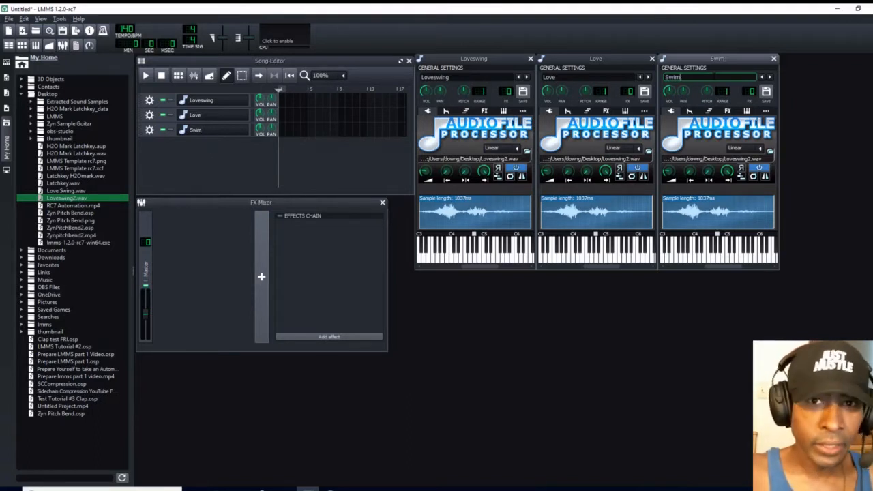
{"action": "type", "text": "ng"}
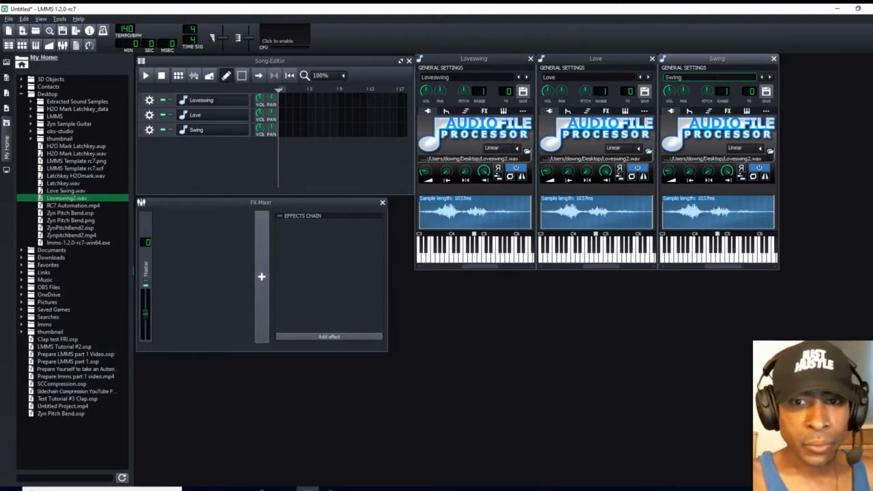
Step: Audition the full sample on the Loveswing track's instrument keyboard at its base note
{"action": "left_click", "coordinate": [476, 262]}
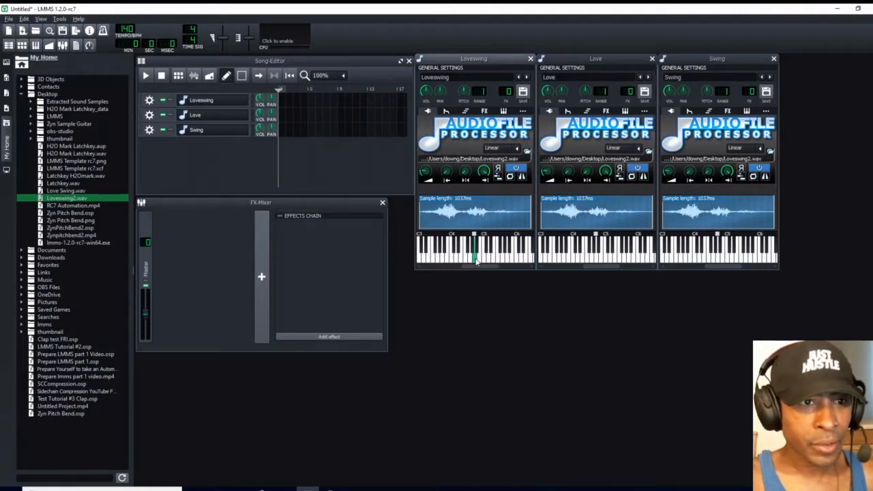
Step: Audition the untrimmed sample on the Love and Swing tracks' instrument keyboards at the base note
{"action": "left_click", "coordinate": [596, 261]}
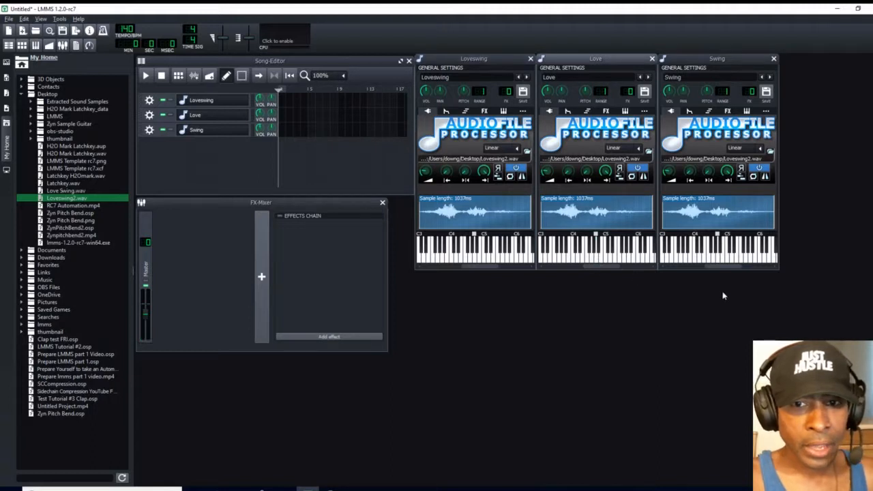
{"action": "left_click", "coordinate": [716, 260]}
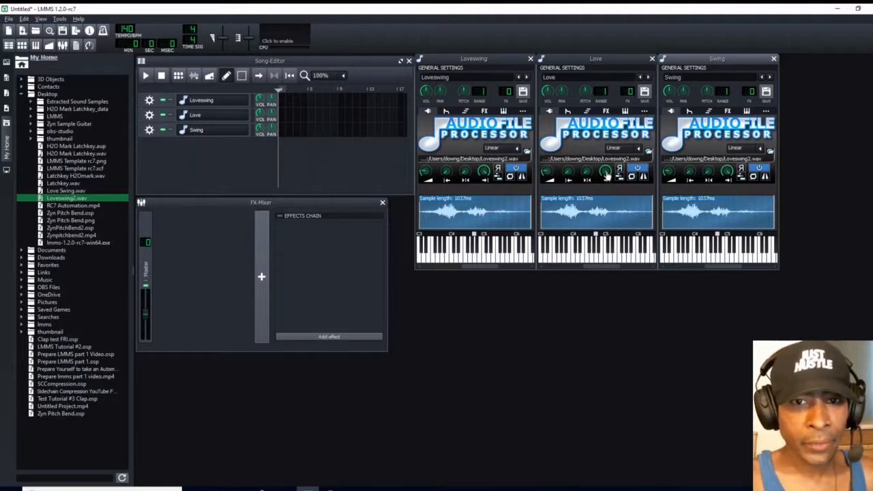
Step: Lower the end point of the Love track's sample to a length of about 440 ms and audition the trimmed word
{"action": "left_click_drag", "start_coordinate": [606, 174], "coordinate": [606, 243]}
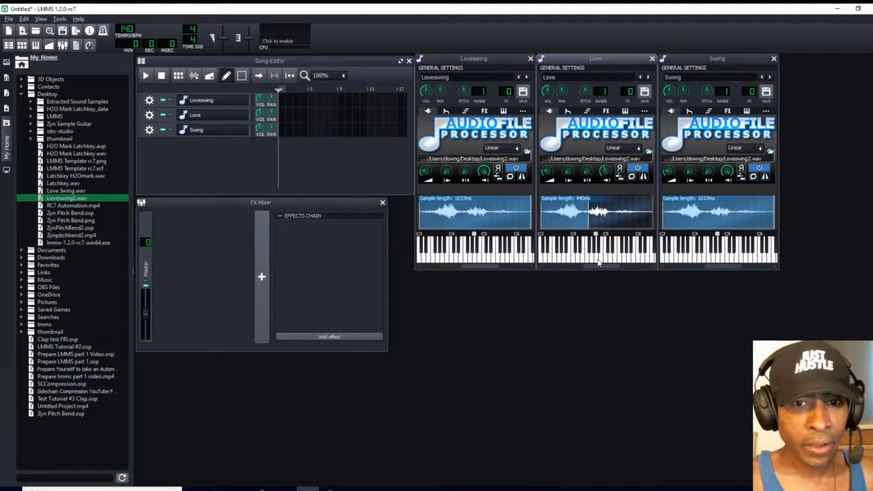
{"action": "left_click", "coordinate": [599, 262]}
{"action": "left_click", "coordinate": [597, 262]}
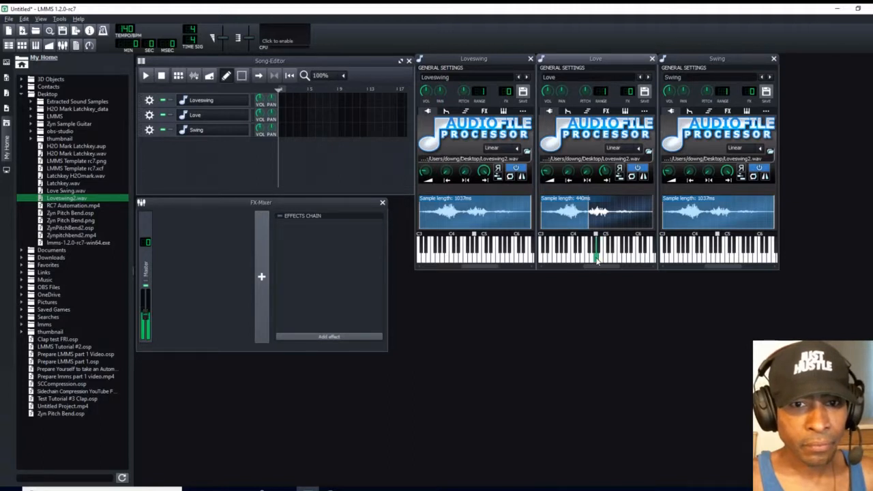
{"action": "left_click", "coordinate": [597, 261]}
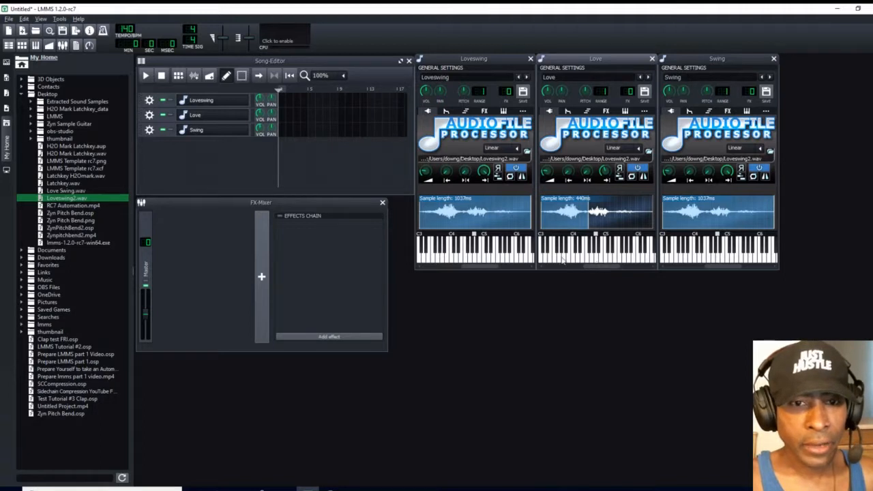
Step: Raise the start point of the Swing track's sample to leave about 605 ms, and audition the trimmed Swing and Love samples
{"action": "left_click", "coordinate": [475, 260]}
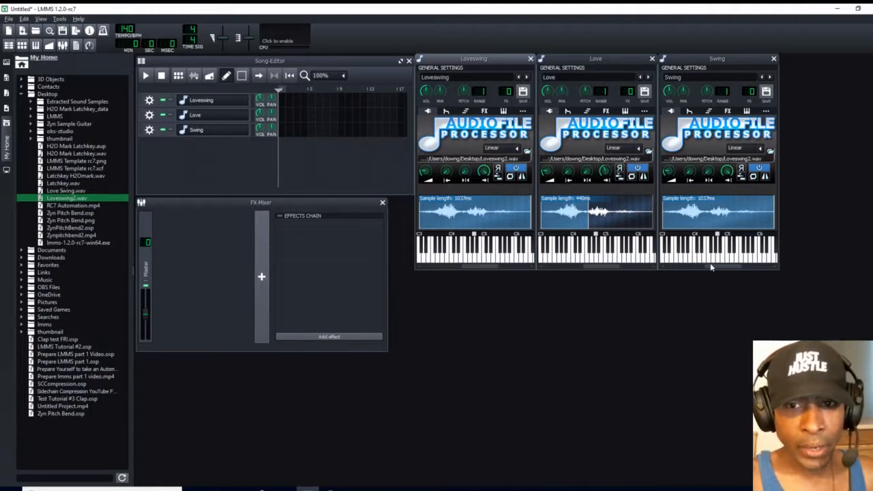
{"action": "left_click", "coordinate": [690, 174]}
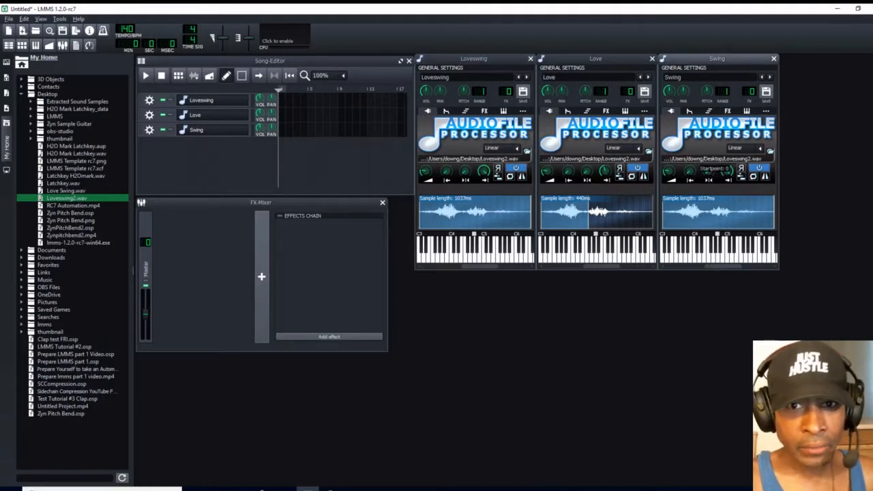
{"action": "left_click_drag", "start_coordinate": [690, 174], "coordinate": [691, 146]}
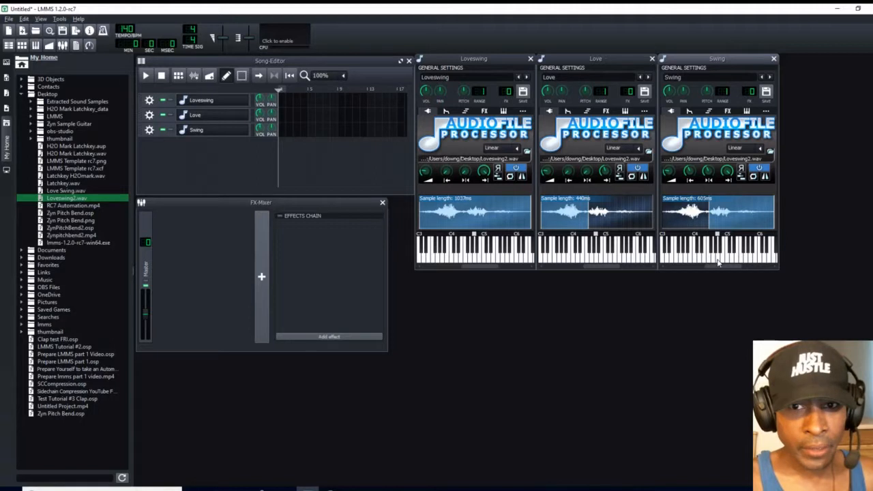
{"action": "left_click", "coordinate": [718, 262]}
{"action": "left_click", "coordinate": [718, 262]}
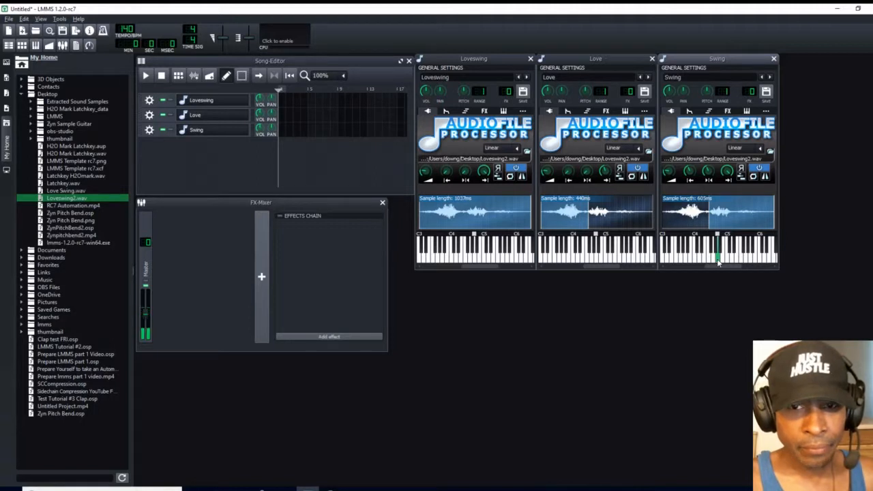
{"action": "left_click", "coordinate": [717, 262]}
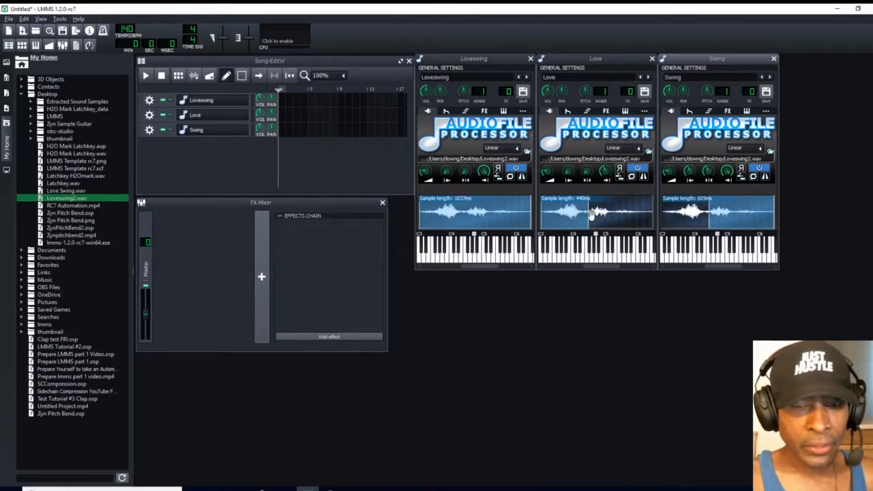
{"action": "left_click", "coordinate": [597, 258]}
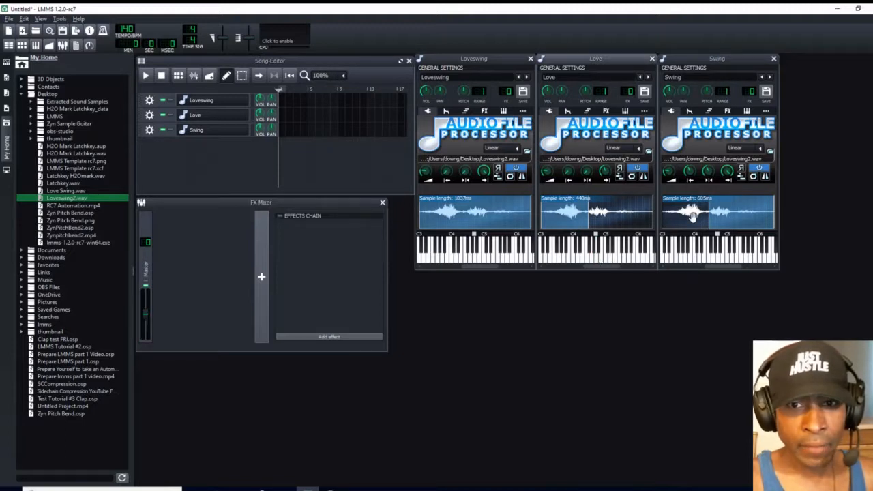
{"action": "left_click", "coordinate": [718, 259]}
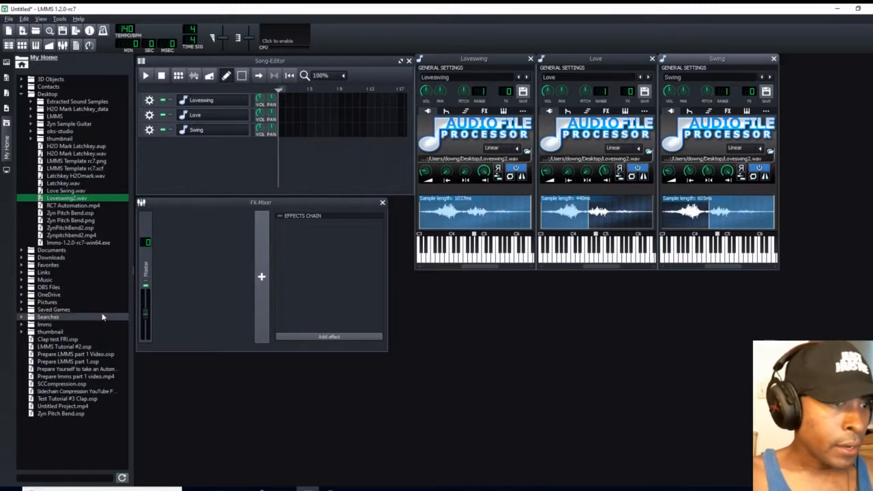
Step: Hide the file browser and add three new channels to the FX mixer
{"action": "left_click", "coordinate": [7, 147]}
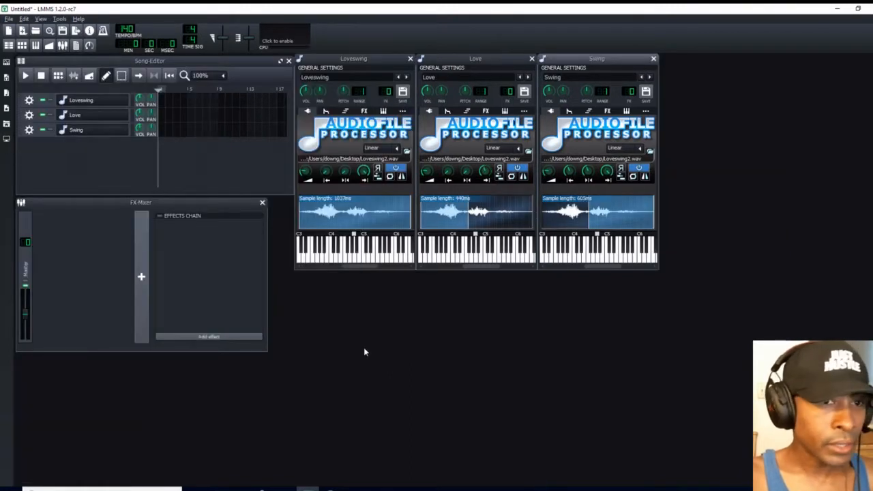
{"action": "left_click", "coordinate": [141, 277]}
{"action": "left_click", "coordinate": [140, 277]}
{"action": "left_click", "coordinate": [140, 277]}
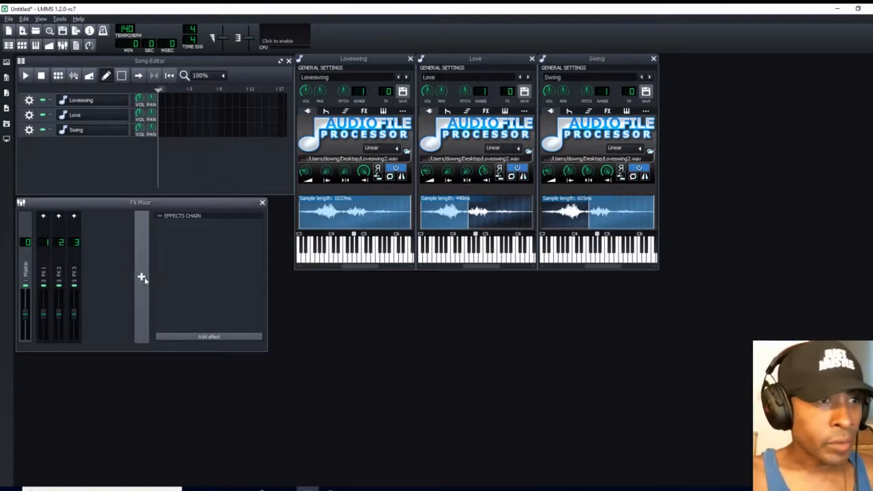
Step: Rename FX mixer channels 1, 2 and 3 as Loveswing, Love and Swing
{"action": "left_click", "coordinate": [44, 274]}
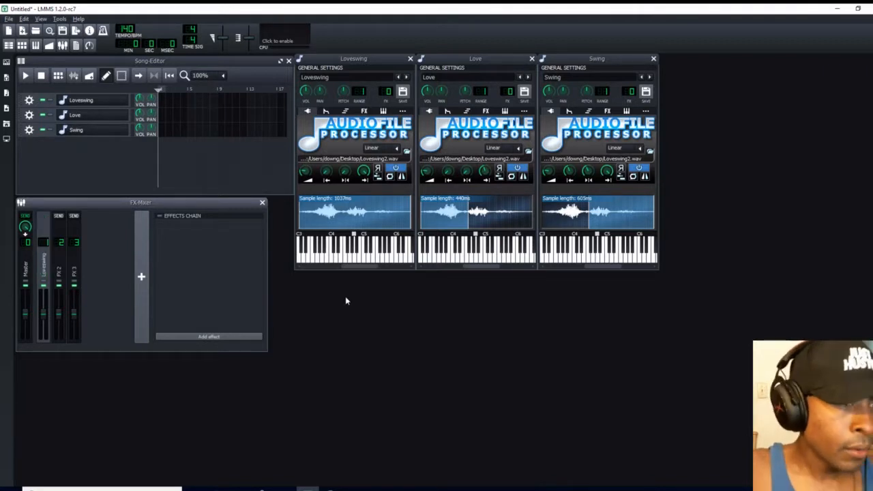
{"action": "left_click", "coordinate": [60, 280]}
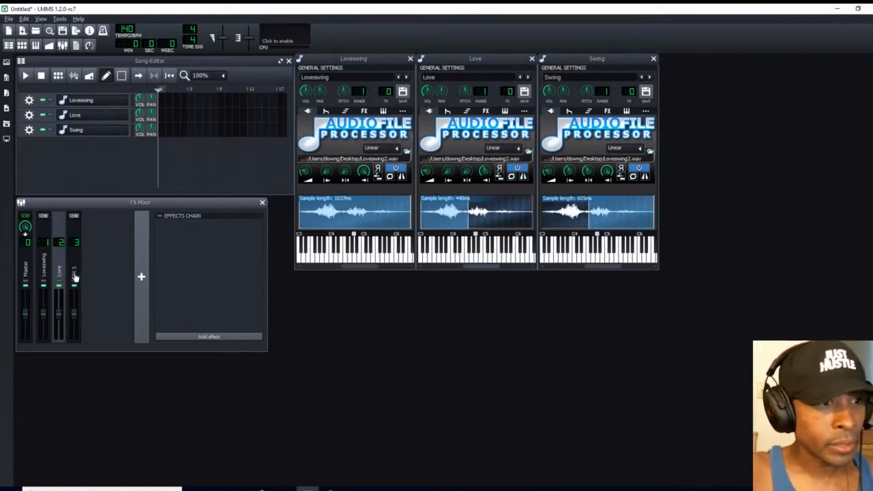
{"action": "left_click", "coordinate": [75, 276]}
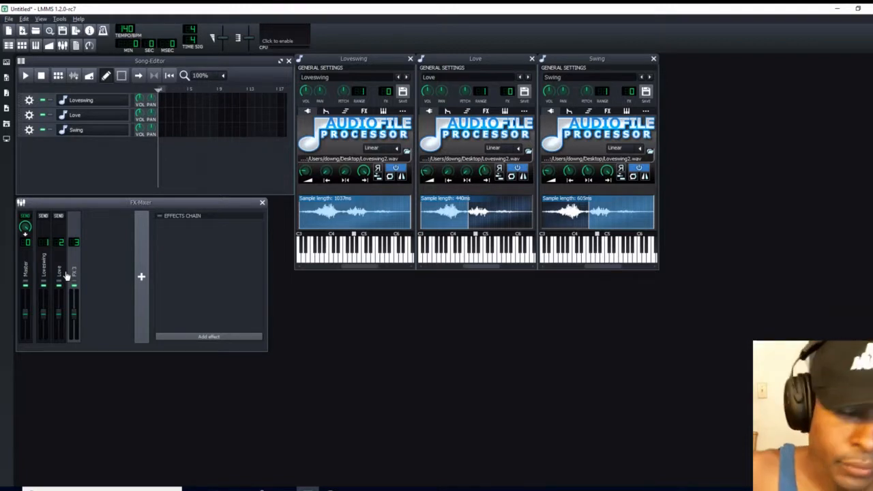
{"action": "double_click", "coordinate": [75, 275]}
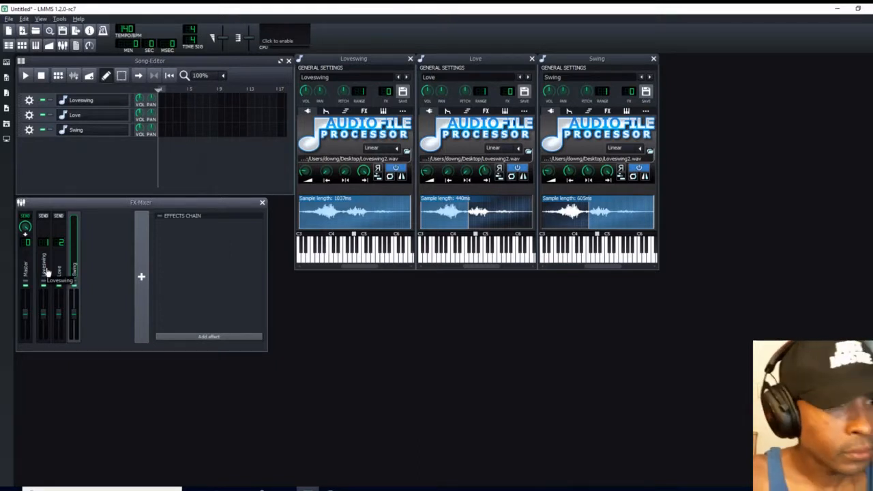
{"action": "key", "text": "Return"}
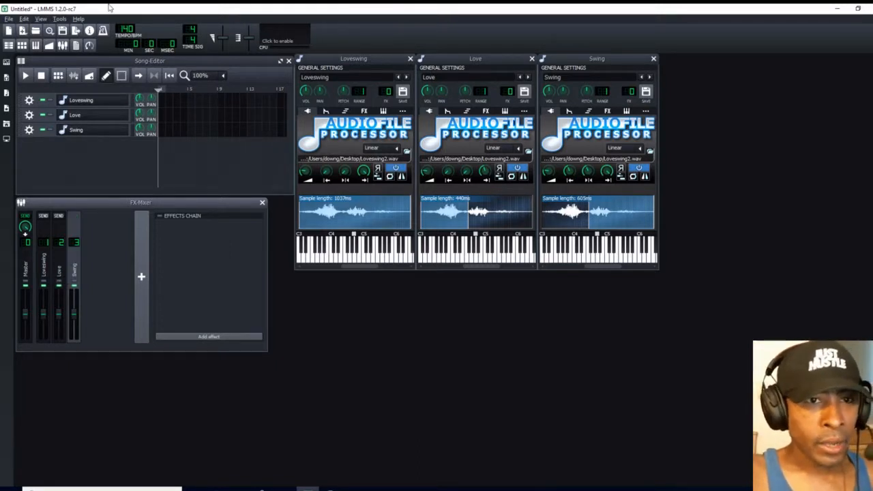
Step: Route the Loveswing instrument to FX channel 1, Love to channel 2 and Swing to channel 3
{"action": "left_click", "coordinate": [388, 92]}
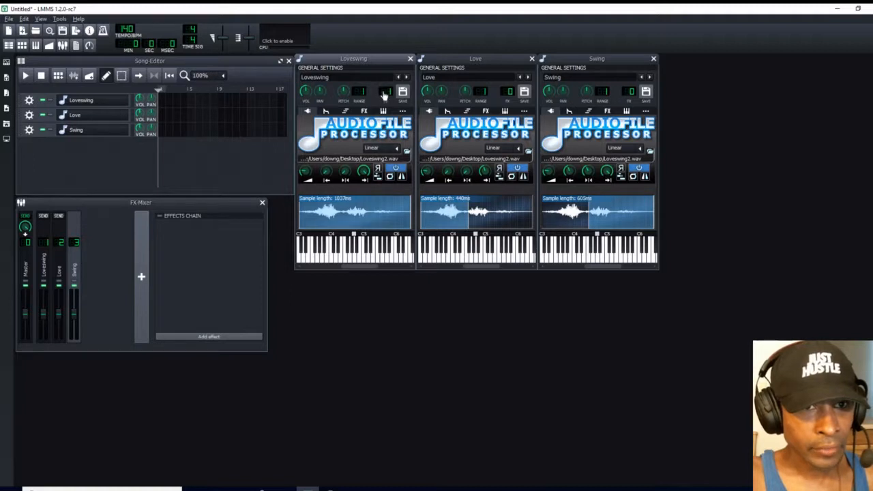
{"action": "left_click", "coordinate": [510, 92]}
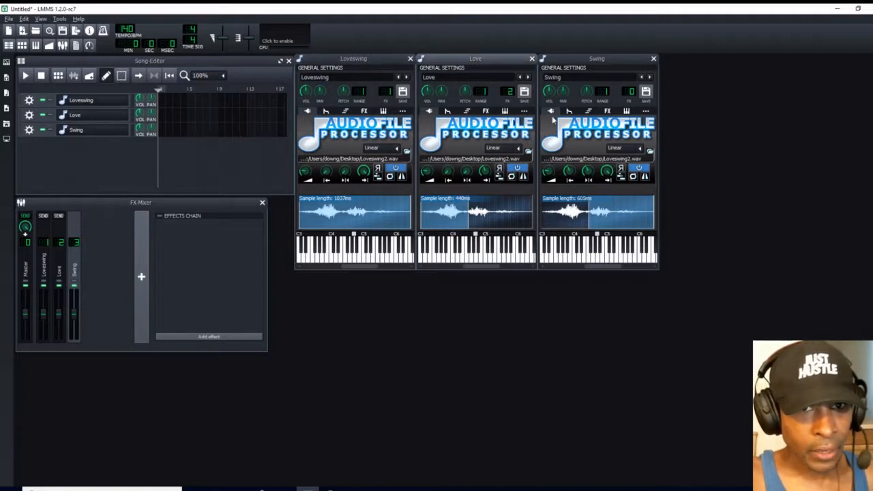
{"action": "left_click", "coordinate": [633, 93]}
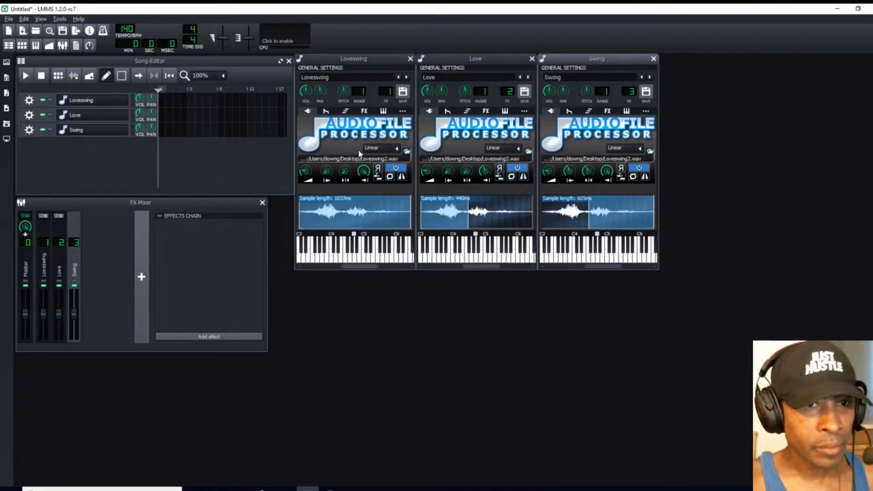
Step: Close the Swing, Love and Loveswing instrument windows
{"action": "left_click", "coordinate": [653, 60]}
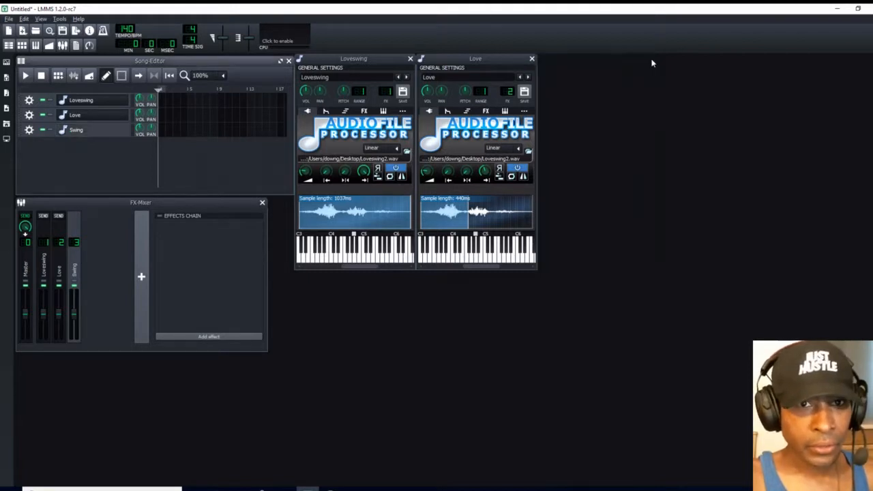
{"action": "left_click", "coordinate": [532, 59]}
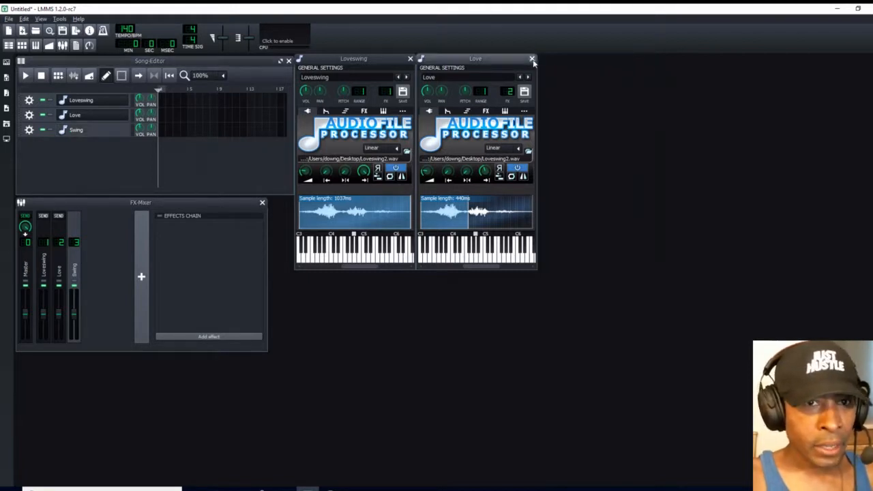
{"action": "left_click", "coordinate": [410, 59]}
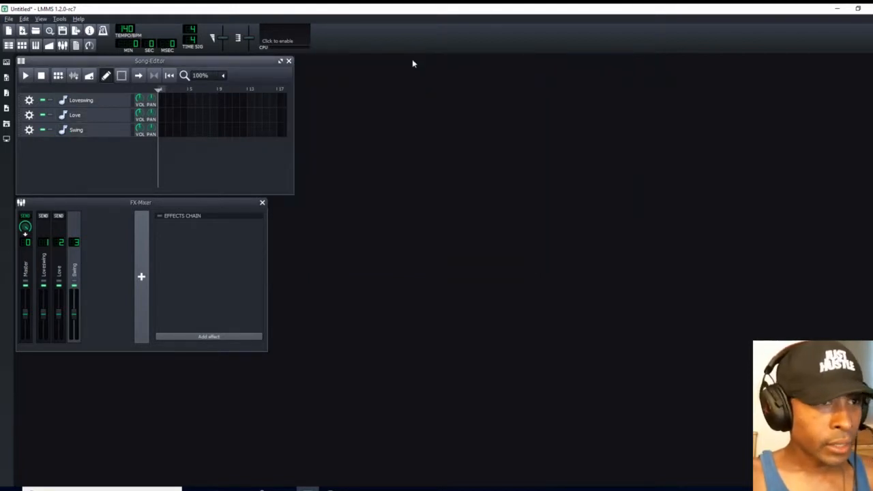
Step: Create a pattern on the Loveswing track with an A4 note in bar 4 extended to the start of bar 5, and widen the piano roll
{"action": "double_click", "coordinate": [162, 104]}
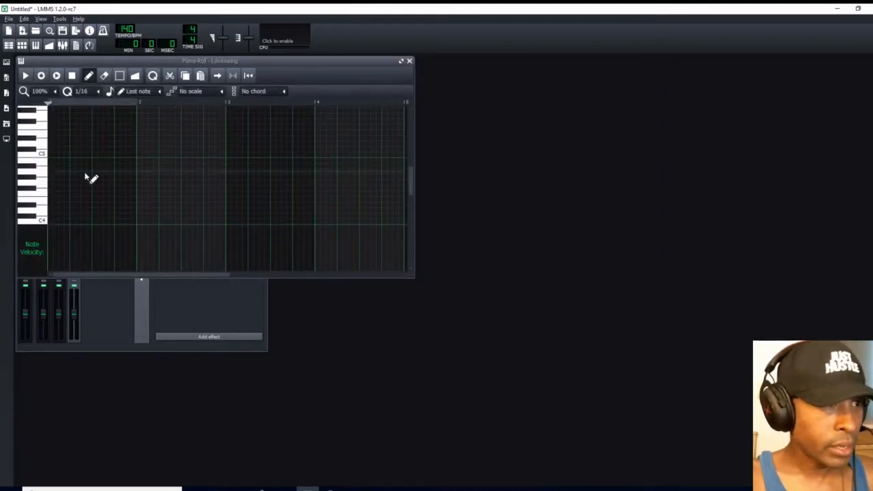
{"action": "left_click", "coordinate": [351, 171]}
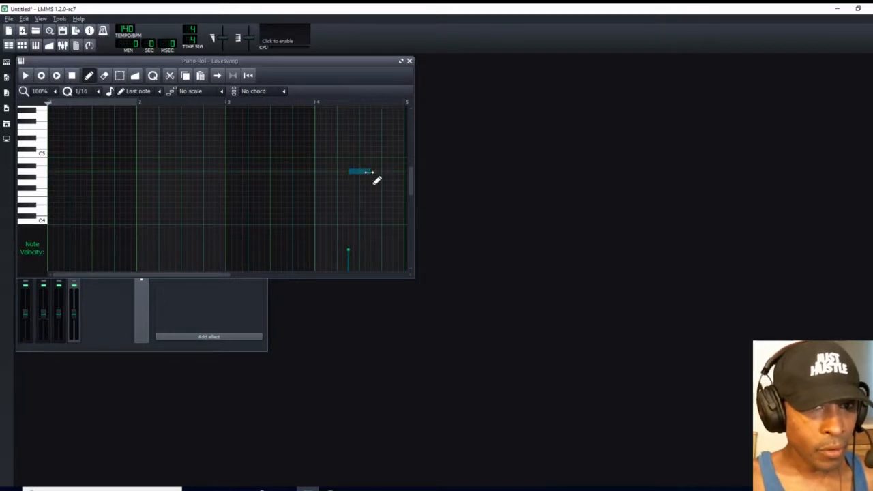
{"action": "left_click_drag", "start_coordinate": [370, 171], "coordinate": [402, 172]}
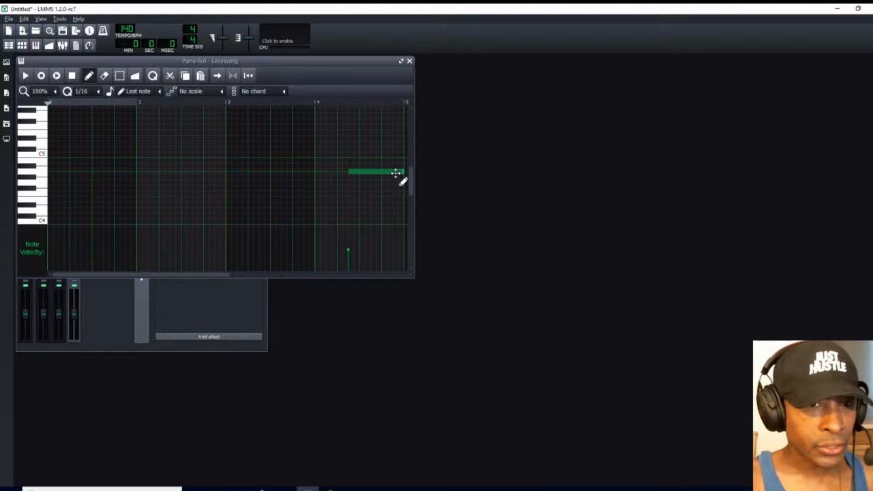
{"action": "left_click_drag", "start_coordinate": [412, 155], "coordinate": [437, 154]}
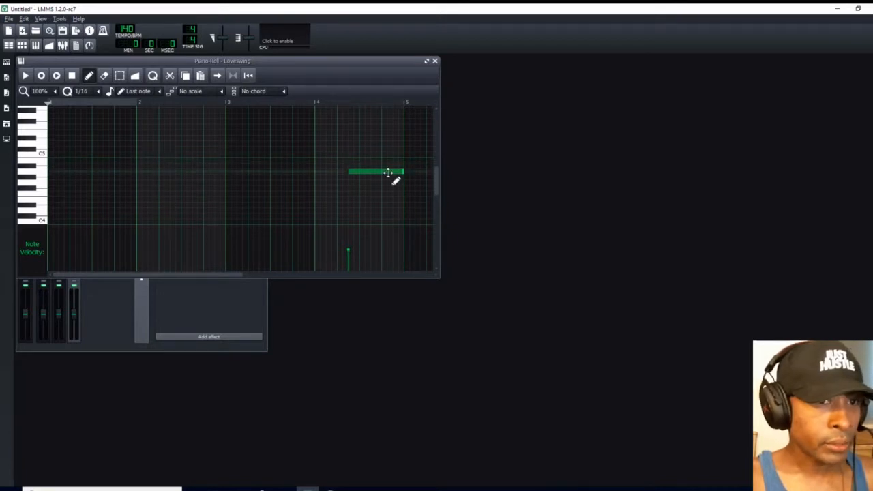
Step: Play the Loveswing pattern from bar 4 to hear the note, stop playback and close the piano roll
{"action": "left_click", "coordinate": [335, 103]}
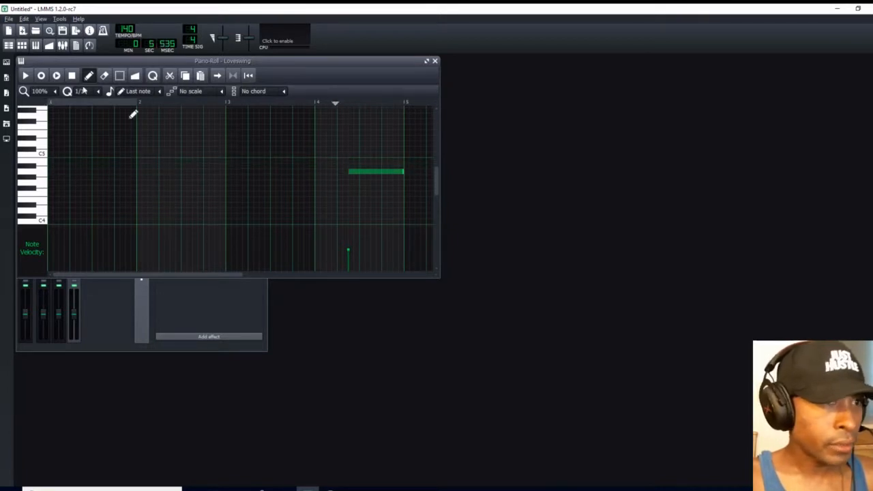
{"action": "left_click", "coordinate": [26, 75]}
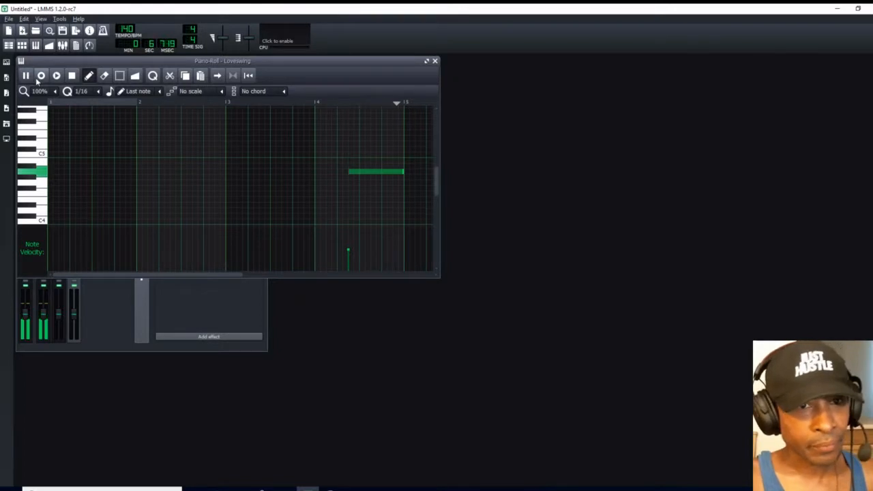
{"action": "left_click", "coordinate": [72, 75]}
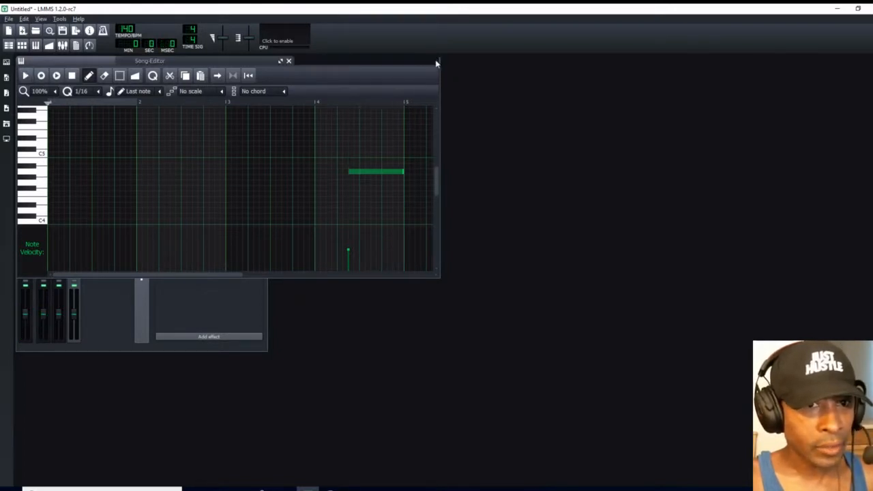
{"action": "left_click", "coordinate": [435, 61]}
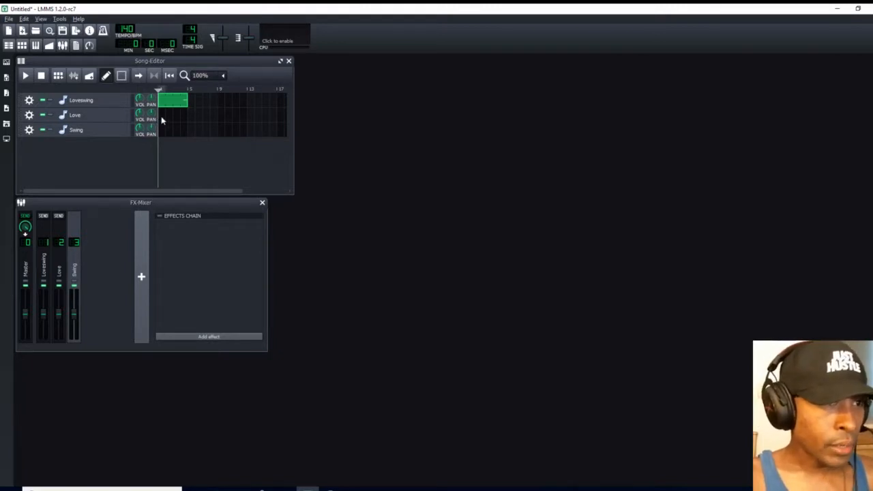
Step: Create a pattern on the Swing track with an A4 note at the start of bar 1, shortened to six sixteenths
{"action": "double_click", "coordinate": [161, 133]}
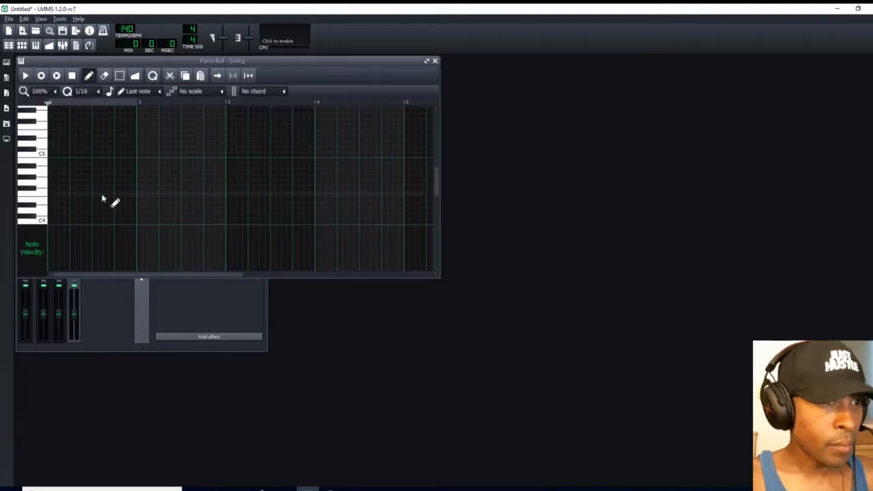
{"action": "left_click", "coordinate": [54, 171]}
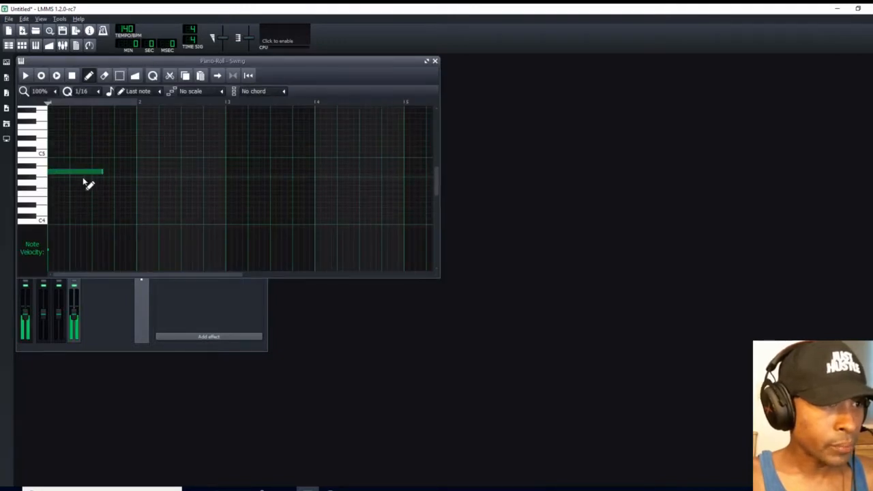
{"action": "left_click_drag", "start_coordinate": [102, 171], "coordinate": [78, 171]}
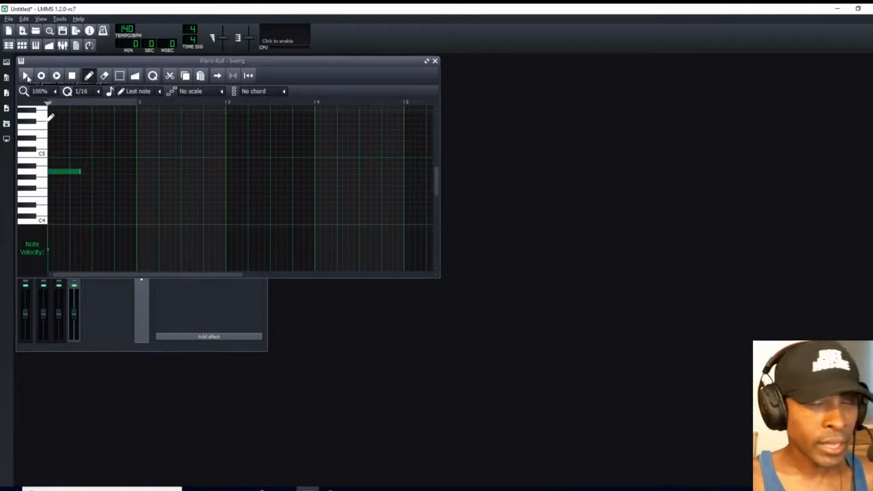
Step: Play the Swing pattern to hear the note, stop playback and close the piano roll
{"action": "left_click", "coordinate": [26, 77]}
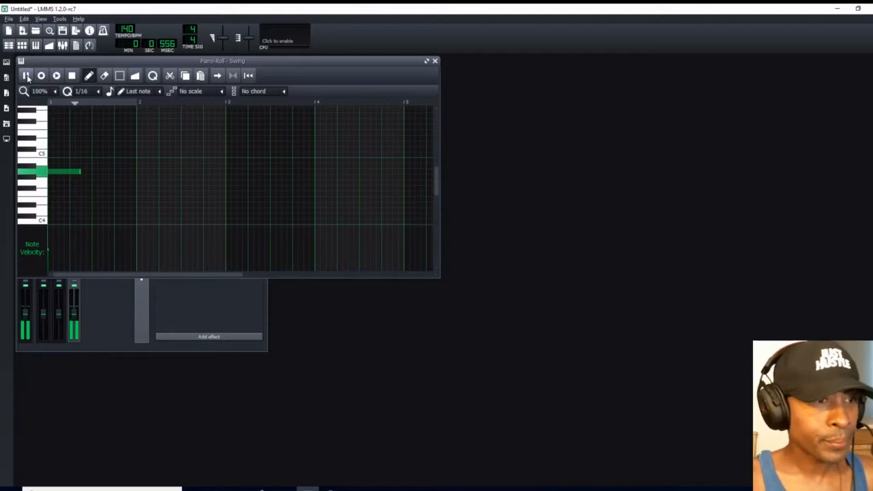
{"action": "key", "text": "space"}
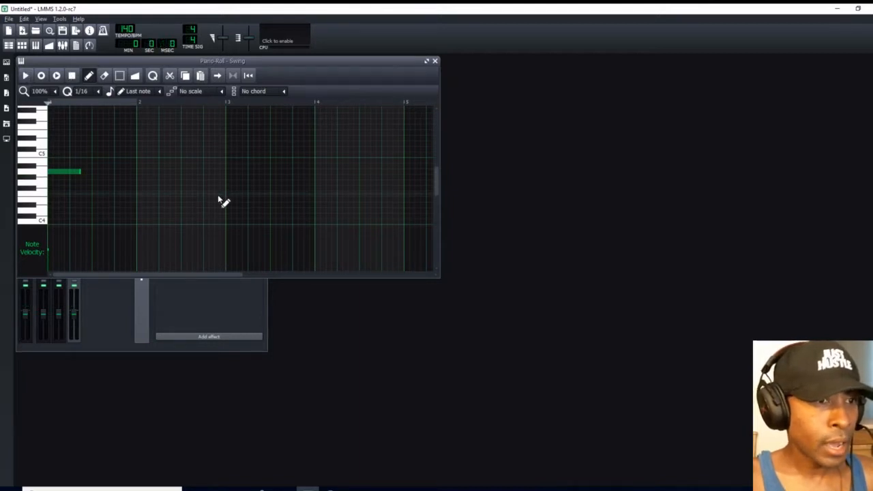
{"action": "left_click", "coordinate": [435, 61]}
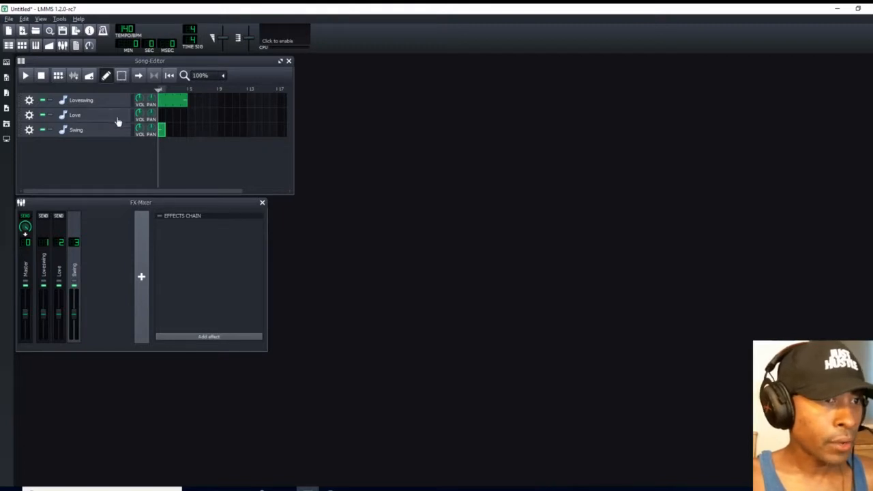
Step: Create a pattern on the Love track with an eighth-note A4 halfway through beat 2 of bar 1, moving the piano roll beside the Song Editor
{"action": "double_click", "coordinate": [161, 120]}
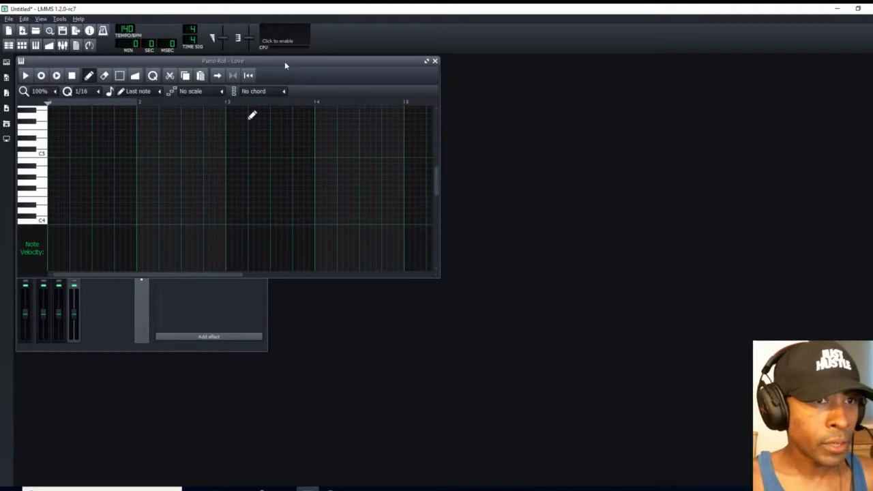
{"action": "left_click_drag", "start_coordinate": [285, 65], "coordinate": [603, 58]}
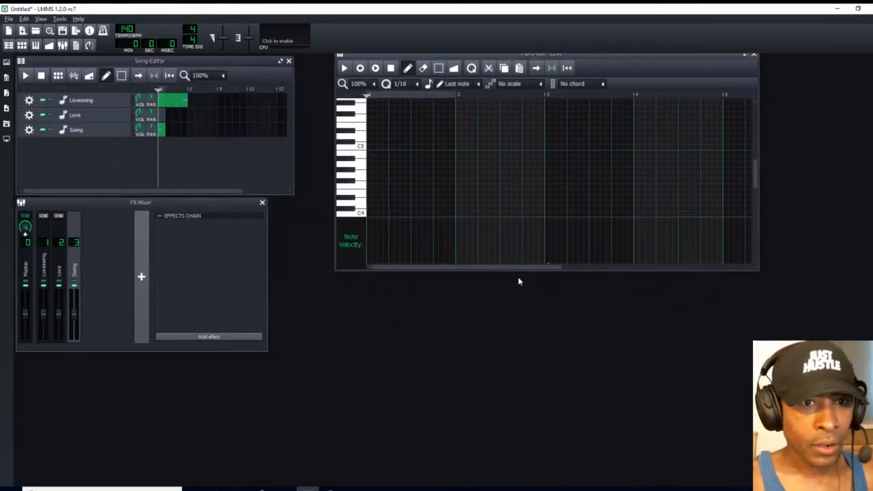
{"action": "left_click", "coordinate": [401, 165]}
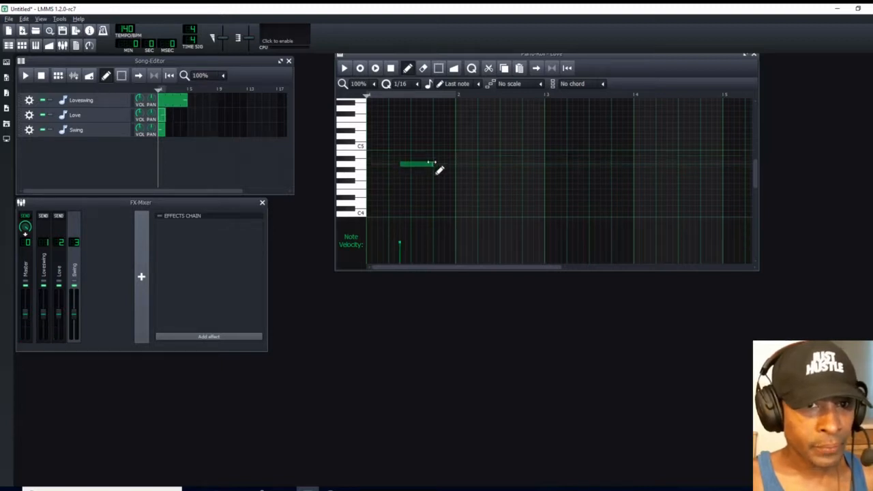
{"action": "left_click_drag", "start_coordinate": [433, 164], "coordinate": [410, 167]}
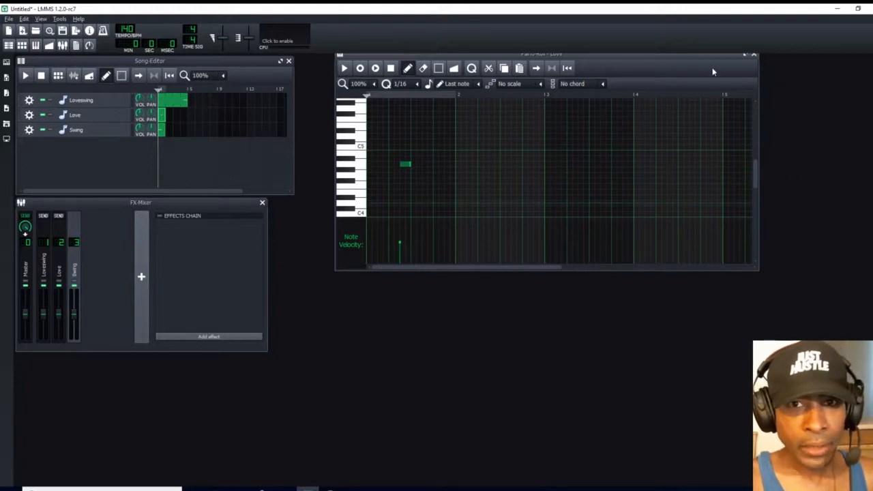
Step: Choose the Major scale in the piano roll and mark the current scale from the A4 key
{"action": "scroll", "coordinate": [784, 198], "scroll_direction": "up", "scroll_amount": 1}
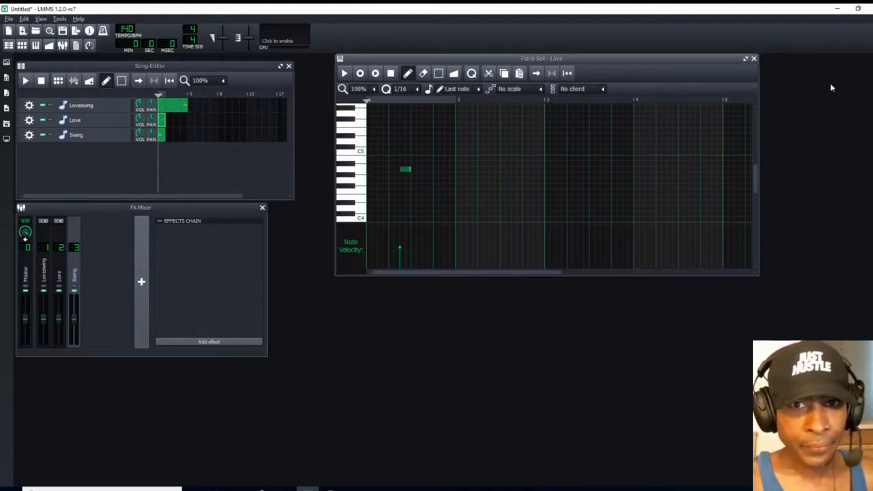
{"action": "left_click", "coordinate": [540, 92]}
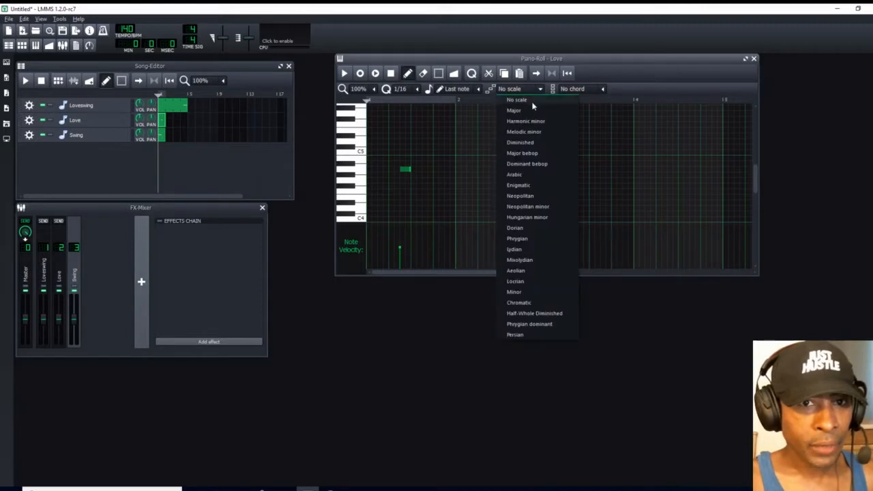
{"action": "left_click", "coordinate": [525, 111]}
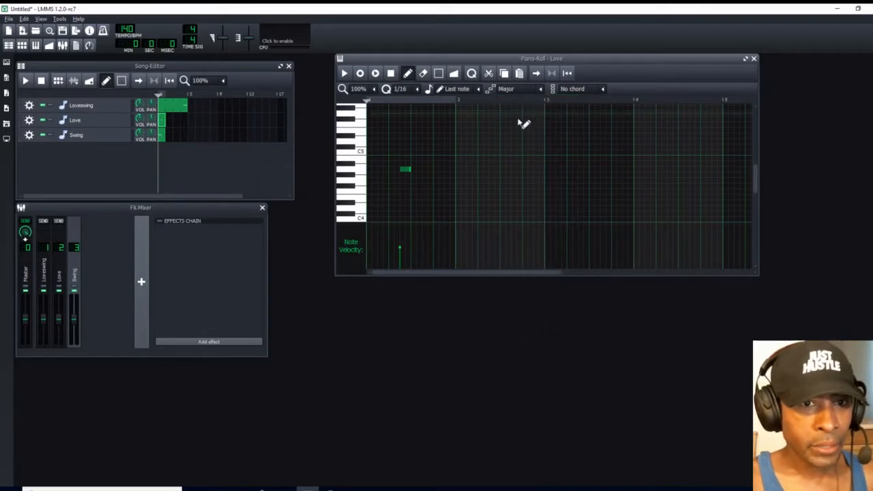
{"action": "right_click", "coordinate": [365, 172]}
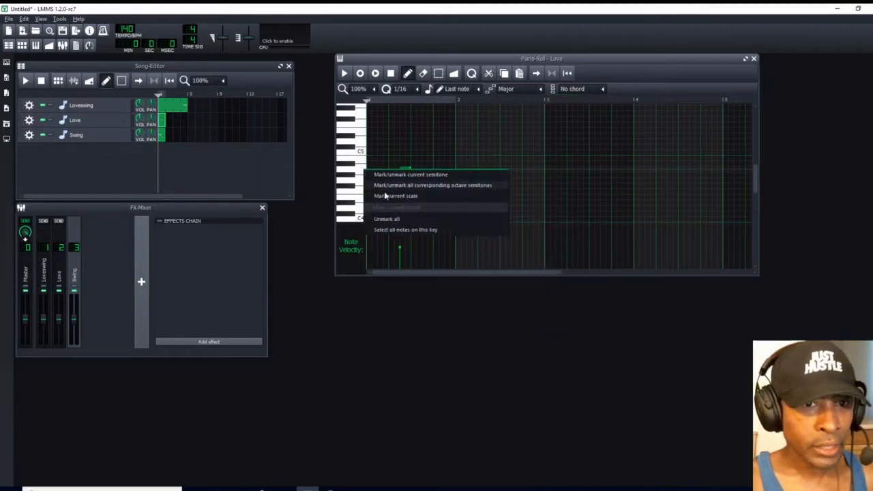
{"action": "left_click", "coordinate": [386, 197]}
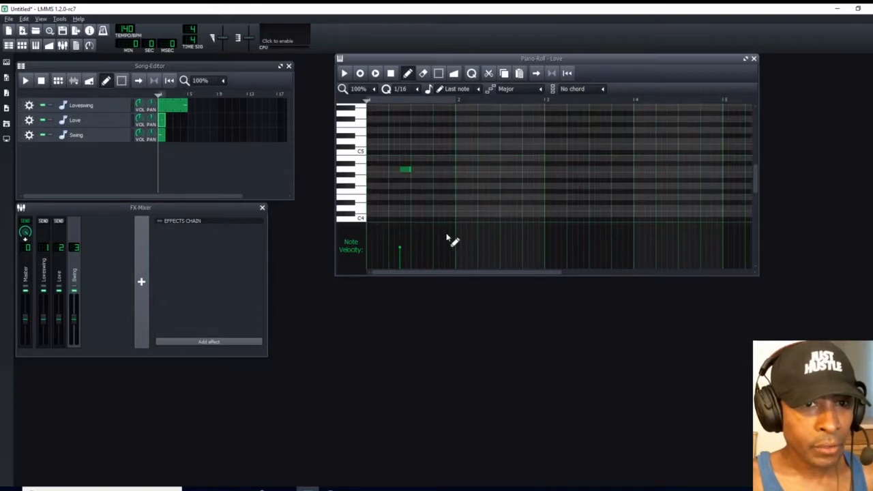
Step: Add quarter notes to the Love pattern: C#5 and B4 on beats 3-4 of bar 1; G#4, C#5, B4 on beats 1, 2, 4 of bar 2
{"action": "left_click", "coordinate": [416, 159]}
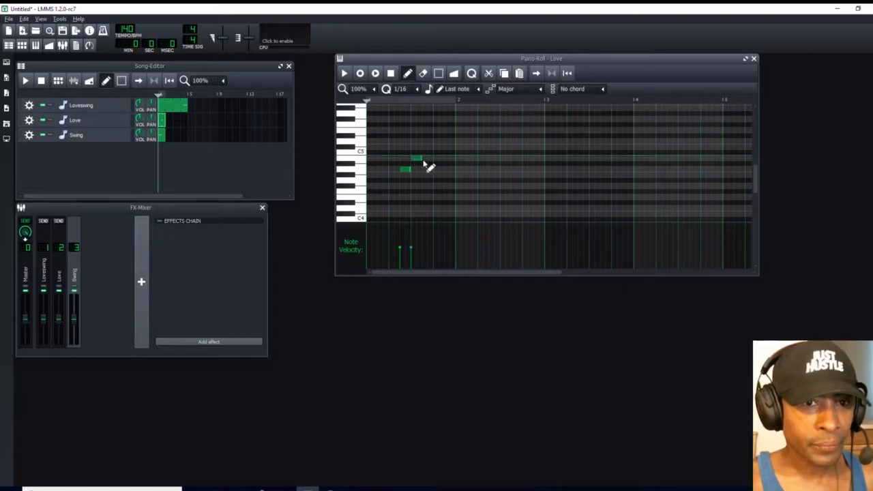
{"action": "mouse_move", "coordinate": [422, 159]}
{"action": "left_mouse_down"}
{"action": "mouse_move", "coordinate": [432, 160]}
{"action": "mouse_move", "coordinate": [429, 149]}
{"action": "left_mouse_up"}
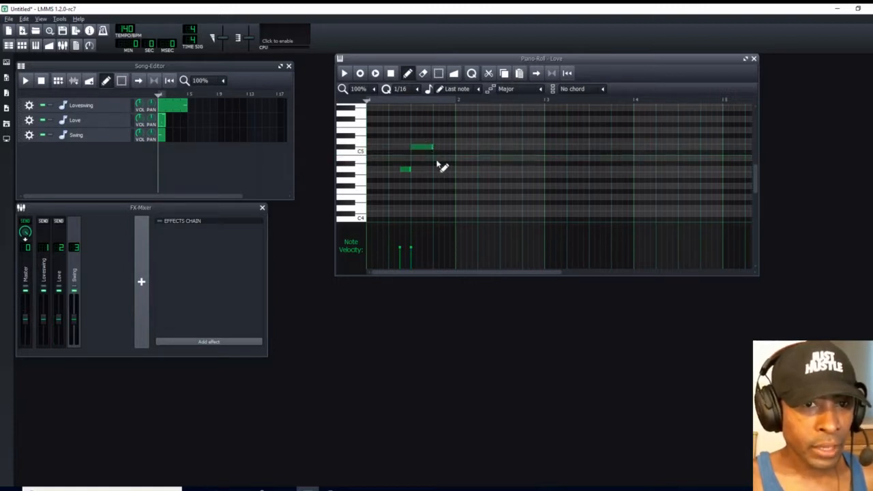
{"action": "left_click", "coordinate": [436, 159]}
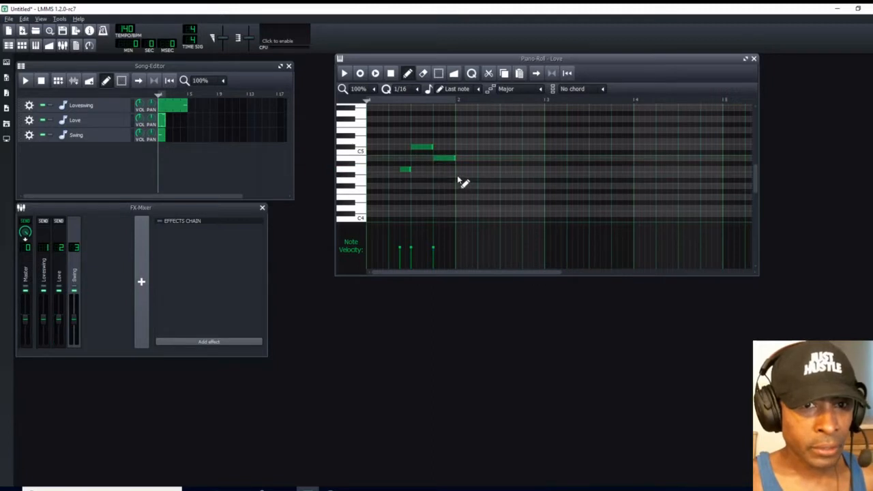
{"action": "left_click", "coordinate": [459, 175]}
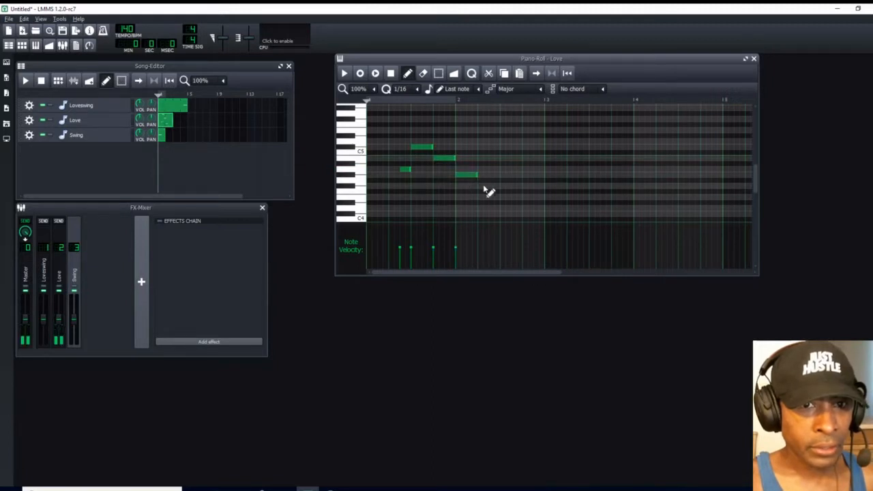
{"action": "left_click", "coordinate": [481, 148]}
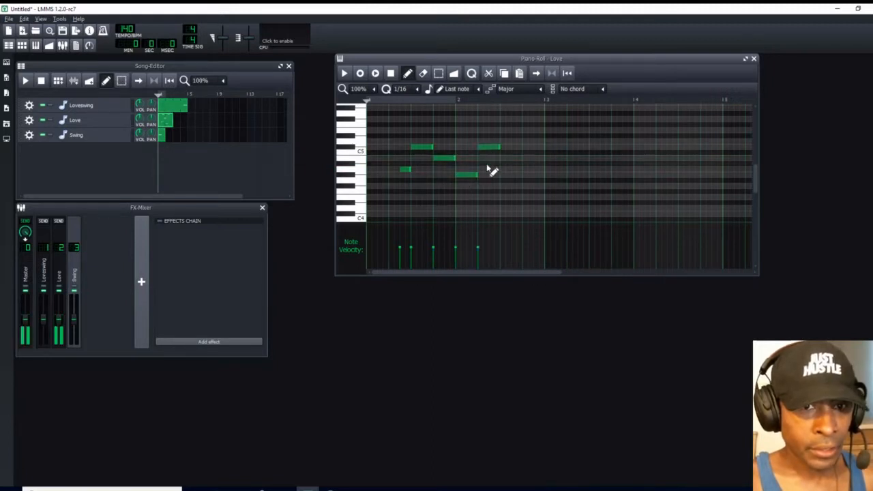
{"action": "left_click", "coordinate": [525, 159]}
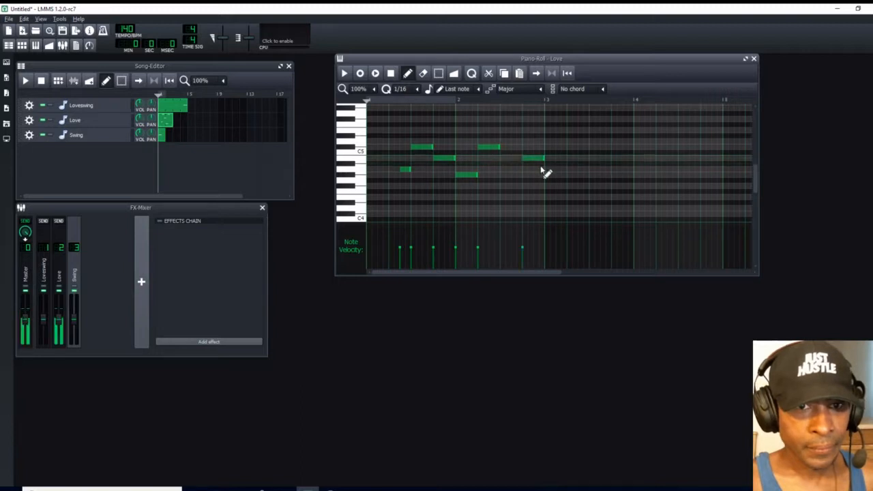
Step: Add quarter notes D5, C#5 and C#5 on beats 1, 2 and 4 of bar 3 in the Love pattern, and close the piano roll
{"action": "left_click", "coordinate": [551, 142]}
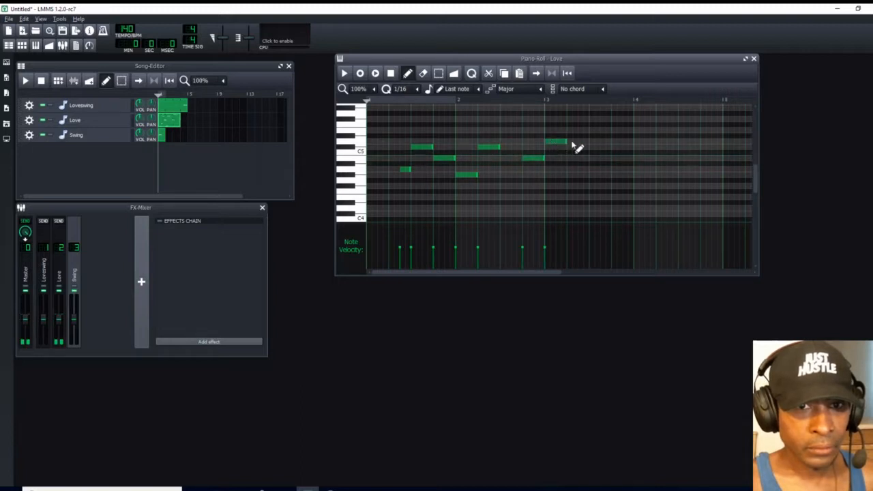
{"action": "left_click", "coordinate": [571, 147]}
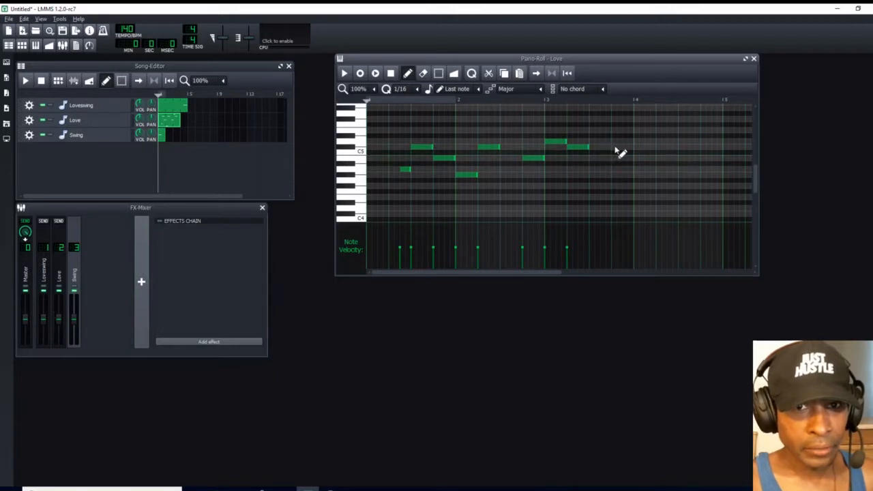
{"action": "left_click", "coordinate": [616, 147]}
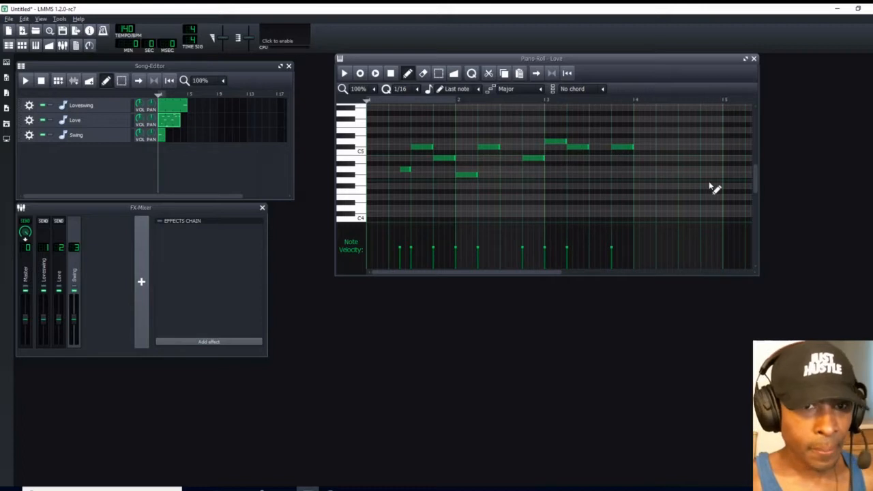
{"action": "left_click", "coordinate": [753, 58]}
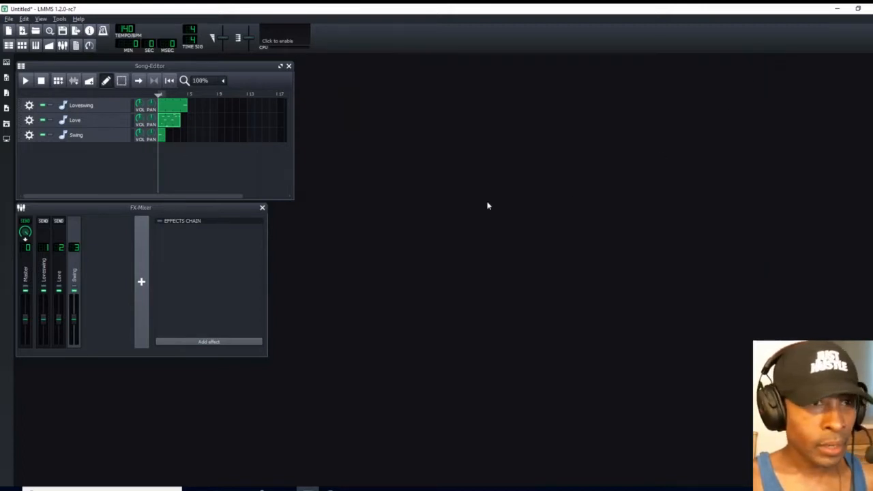
Step: Add A4 notes six sixteenths long to the Swing pattern at beat 3 of bars 2 and 3 and the start of bar 4; close the piano roll
{"action": "double_click", "coordinate": [163, 139]}
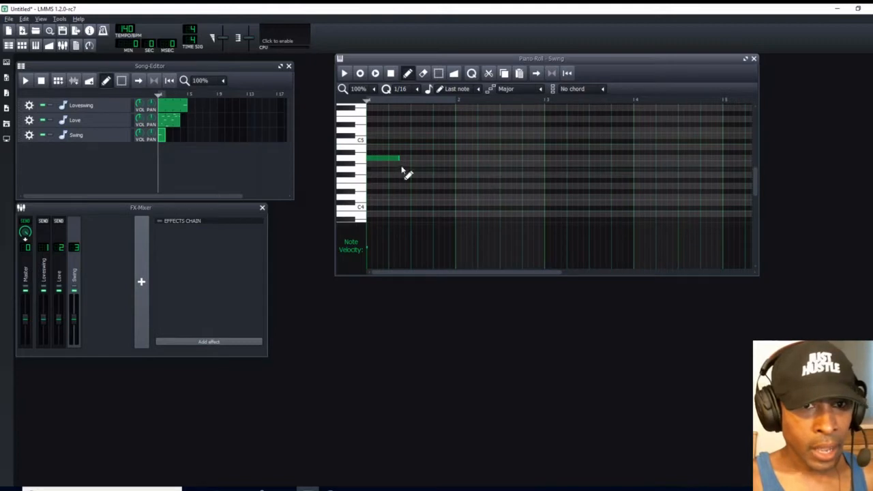
{"action": "left_click", "coordinate": [502, 158]}
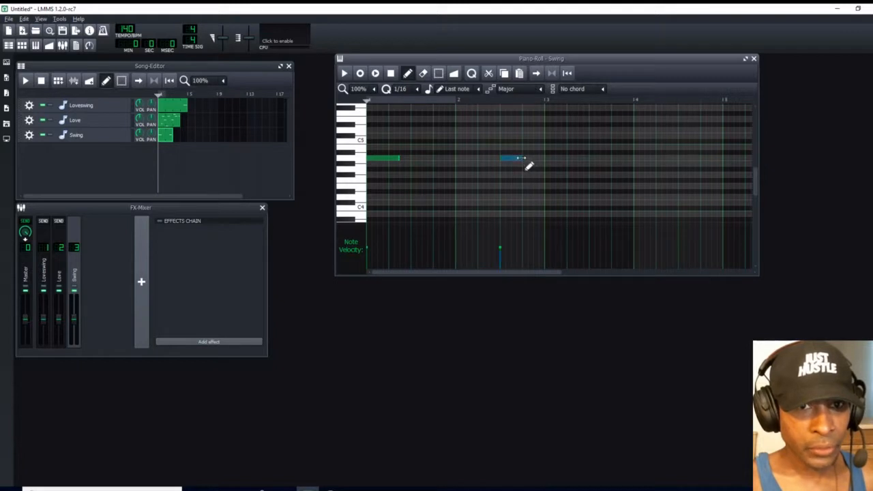
{"action": "left_click_drag", "start_coordinate": [522, 158], "coordinate": [534, 158]}
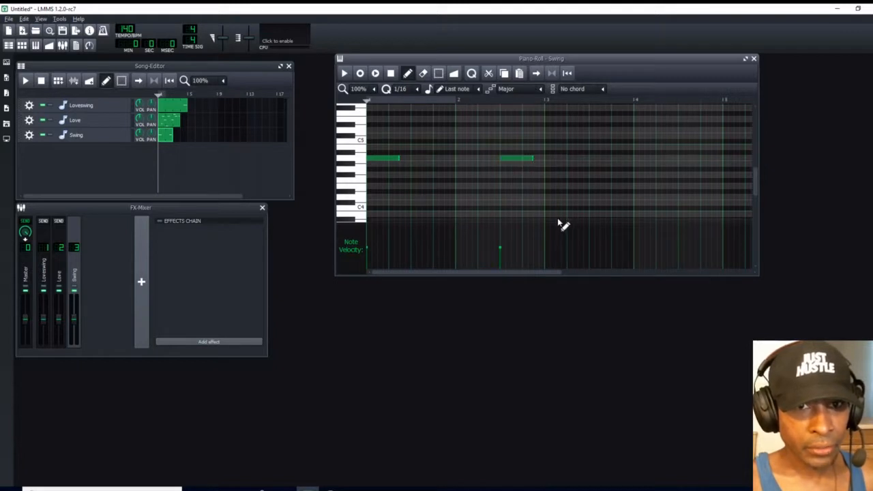
{"action": "left_click", "coordinate": [595, 162]}
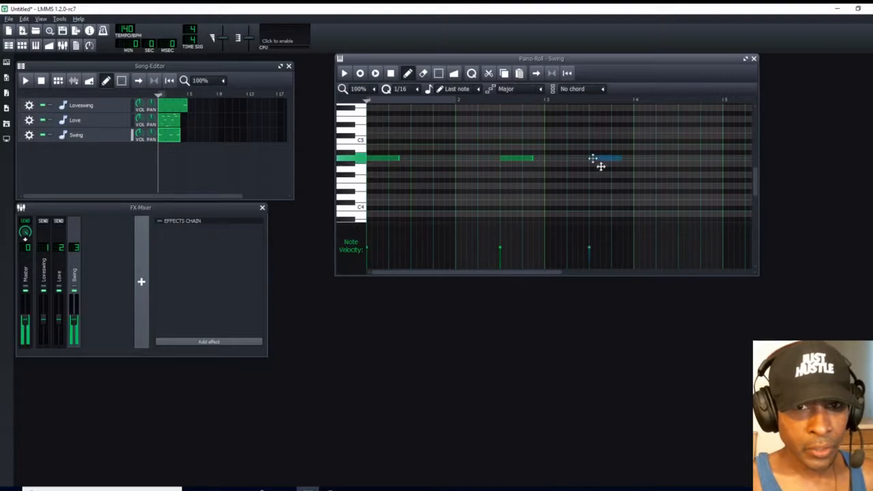
{"action": "left_click", "coordinate": [637, 161]}
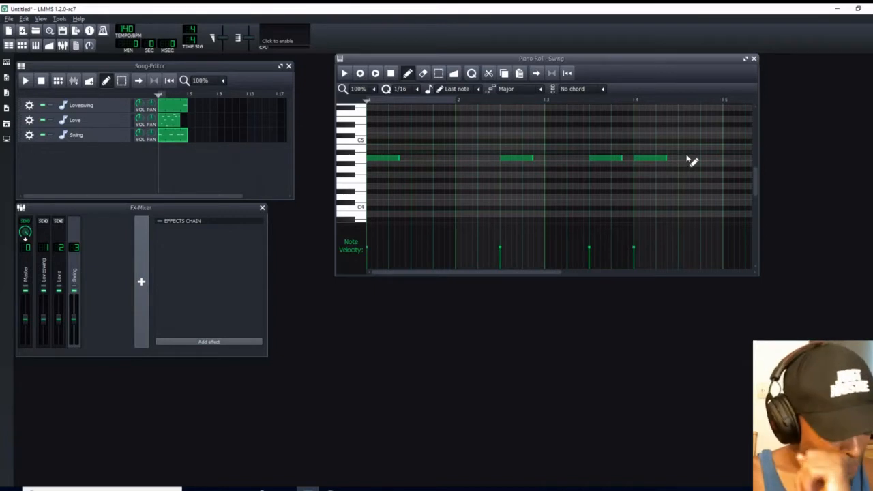
{"action": "left_click", "coordinate": [754, 60]}
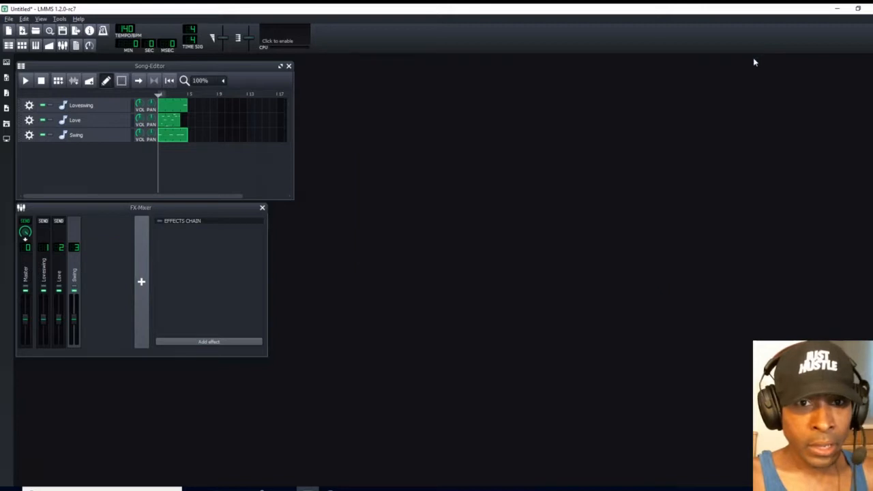
{"action": "double_click", "coordinate": [176, 136]}
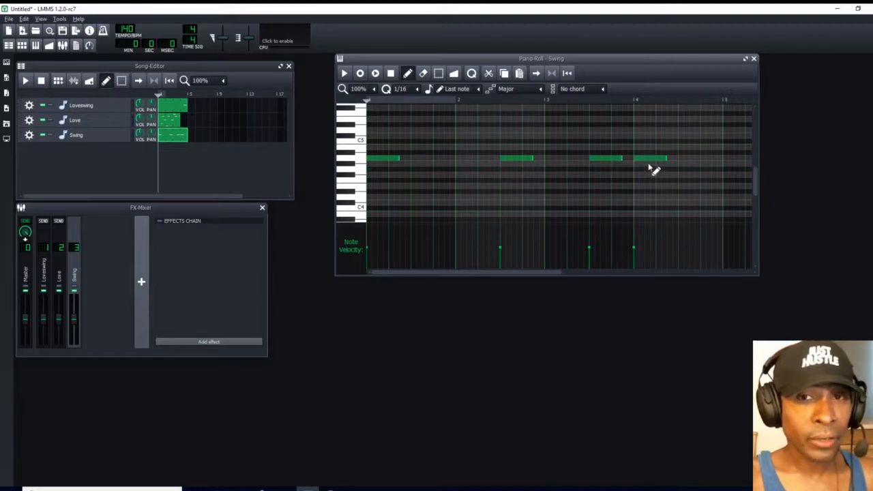
{"action": "left_click", "coordinate": [754, 60]}
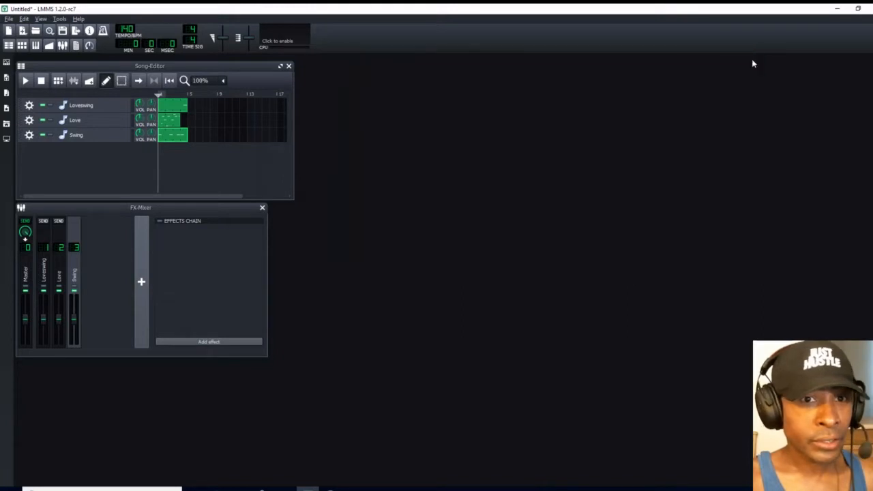
Step: Open note detuning for the Love pattern's C#5 at beat 2 of bar 2, keeping its editor on top and below the notes
{"action": "double_click", "coordinate": [169, 121]}
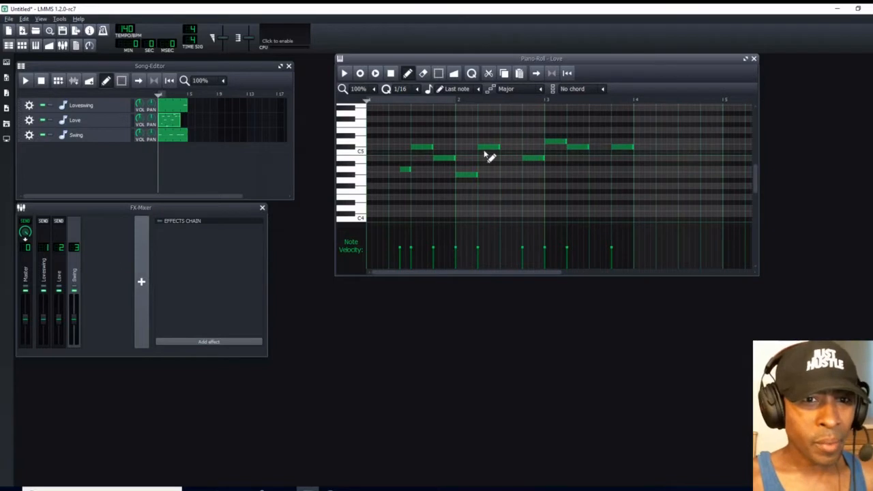
{"action": "left_click", "coordinate": [454, 78]}
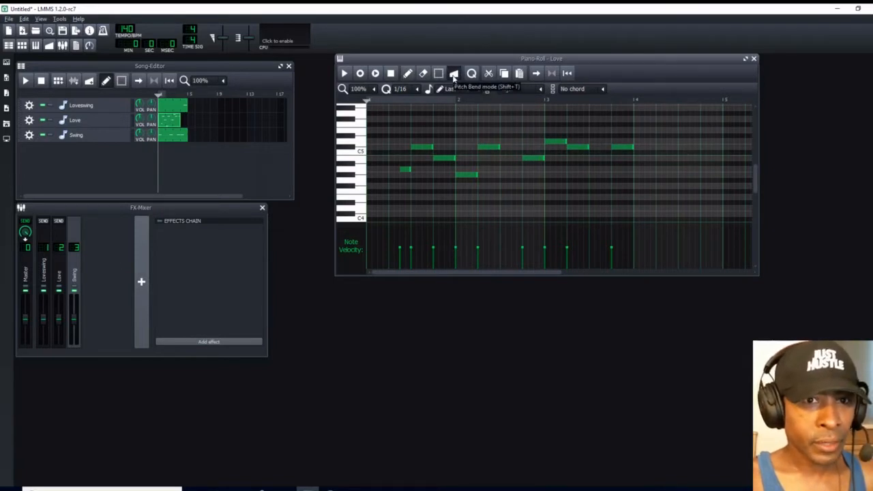
{"action": "left_click", "coordinate": [490, 150]}
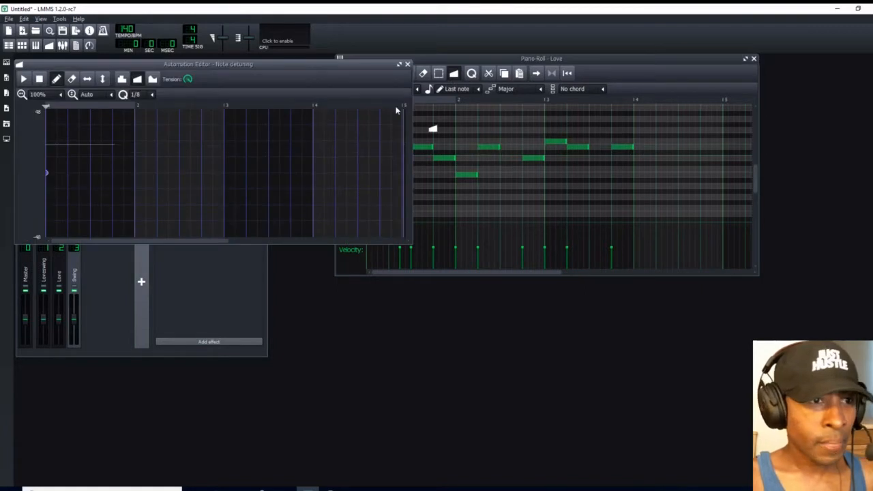
{"action": "left_click_drag", "start_coordinate": [273, 66], "coordinate": [608, 259]}
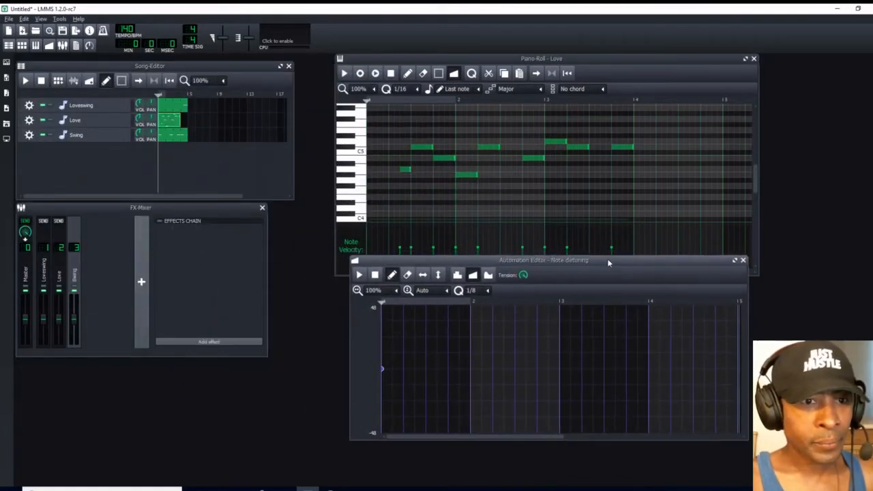
{"action": "left_click", "coordinate": [356, 262]}
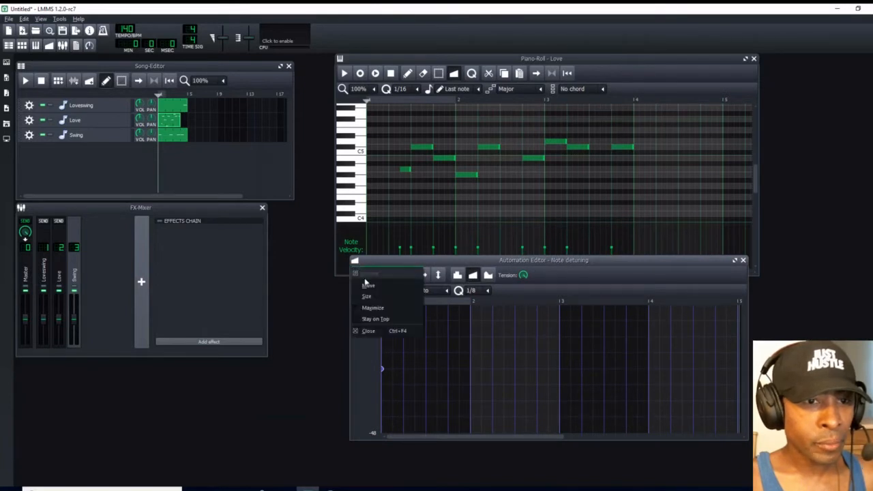
{"action": "left_click", "coordinate": [376, 321]}
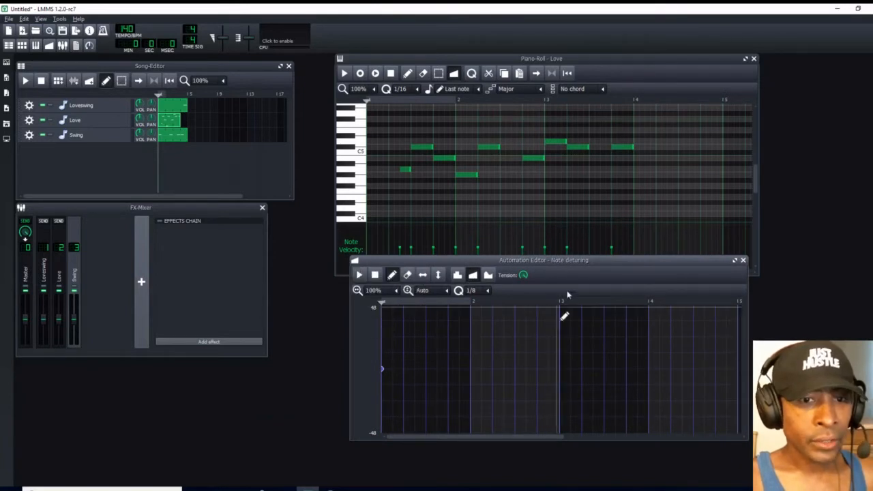
{"action": "left_click_drag", "start_coordinate": [552, 263], "coordinate": [553, 212]}
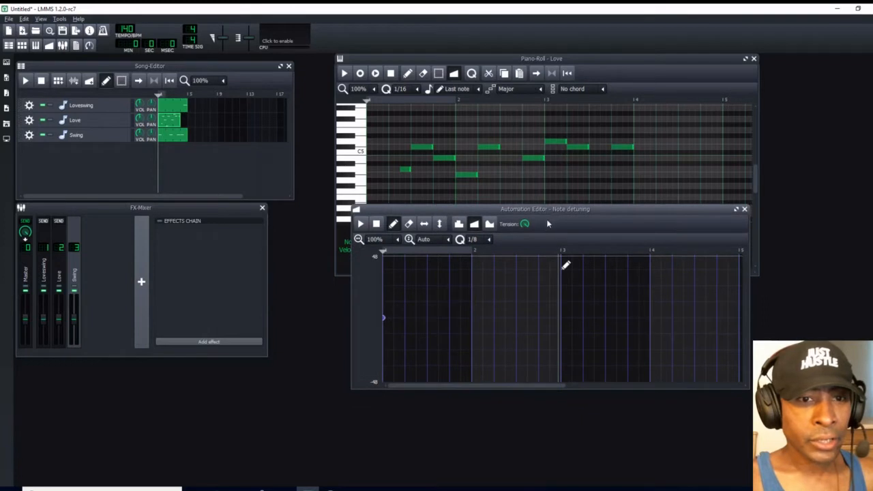
{"action": "left_click", "coordinate": [355, 210]}
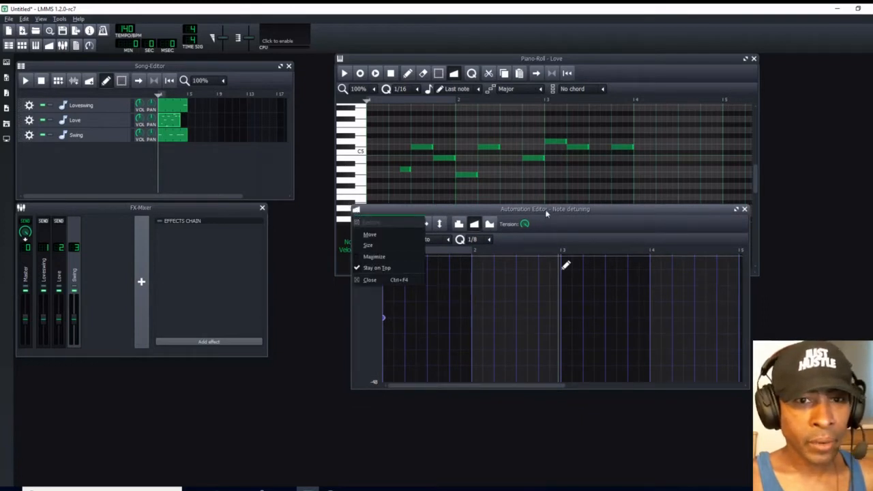
{"action": "left_click", "coordinate": [564, 238]}
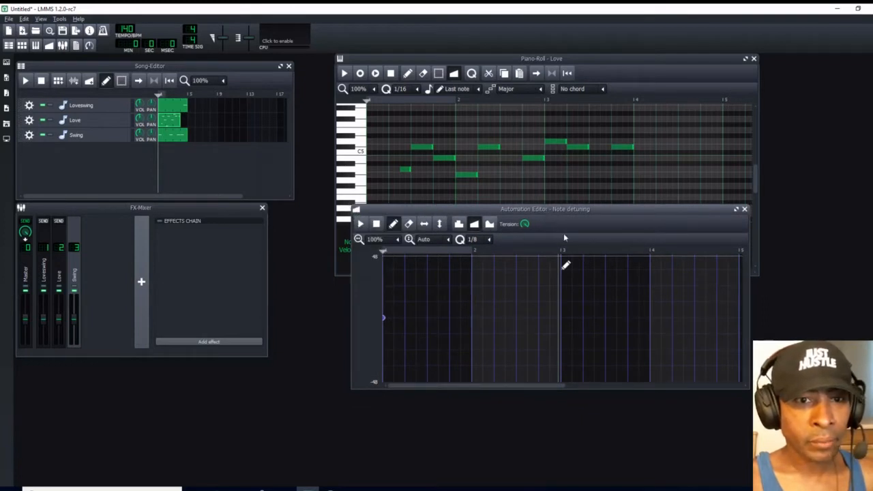
Step: Set detuning quantization to 1/16, bend the bar 2 C#5 up about 12 semitones over one beat, and close the automation editor
{"action": "left_click", "coordinate": [489, 240]}
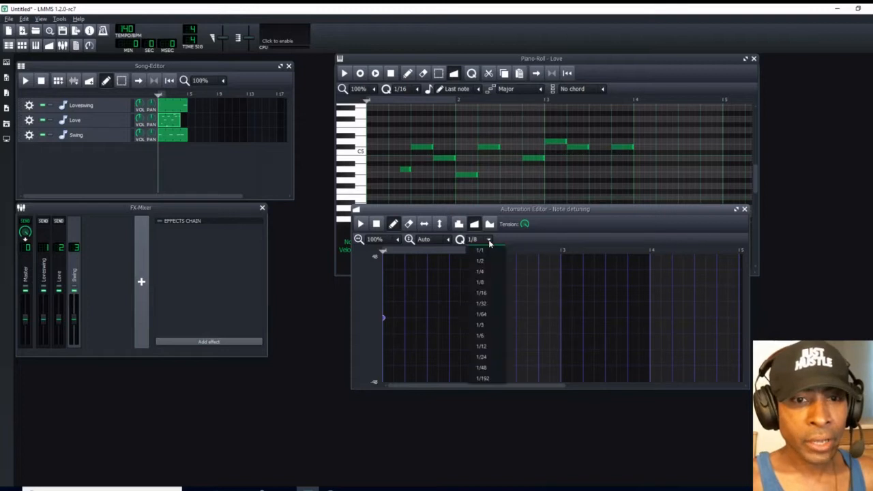
{"action": "left_click", "coordinate": [493, 293]}
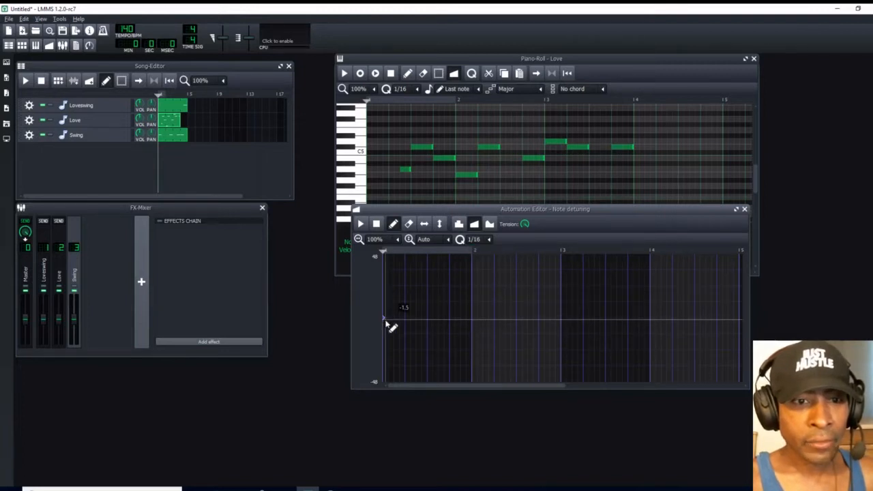
{"action": "mouse_move", "coordinate": [386, 325]}
{"action": "left_mouse_down"}
{"action": "mouse_move", "coordinate": [472, 341]}
{"action": "mouse_move", "coordinate": [468, 355]}
{"action": "mouse_move", "coordinate": [457, 265]}
{"action": "left_mouse_up"}
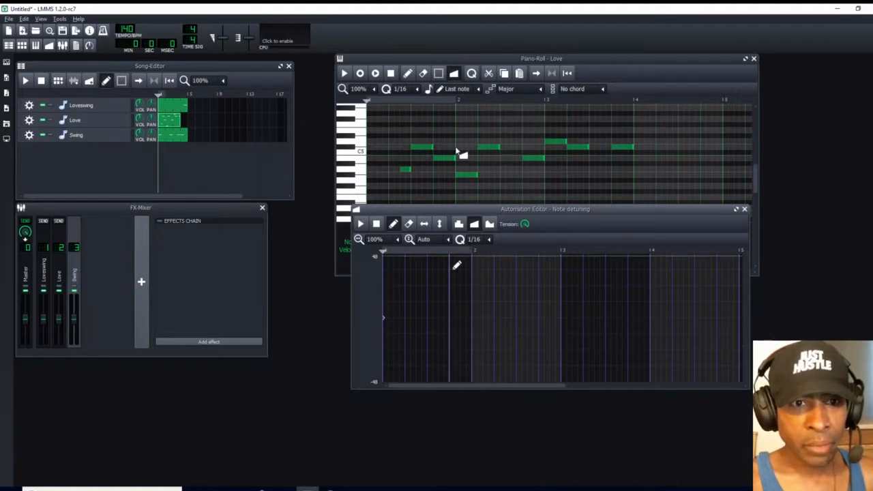
{"action": "left_click", "coordinate": [537, 340]}
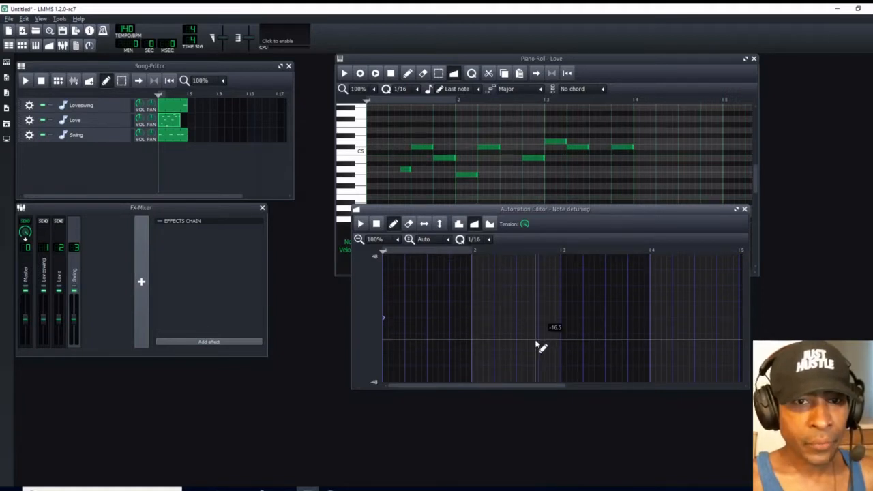
{"action": "left_click", "coordinate": [405, 302]}
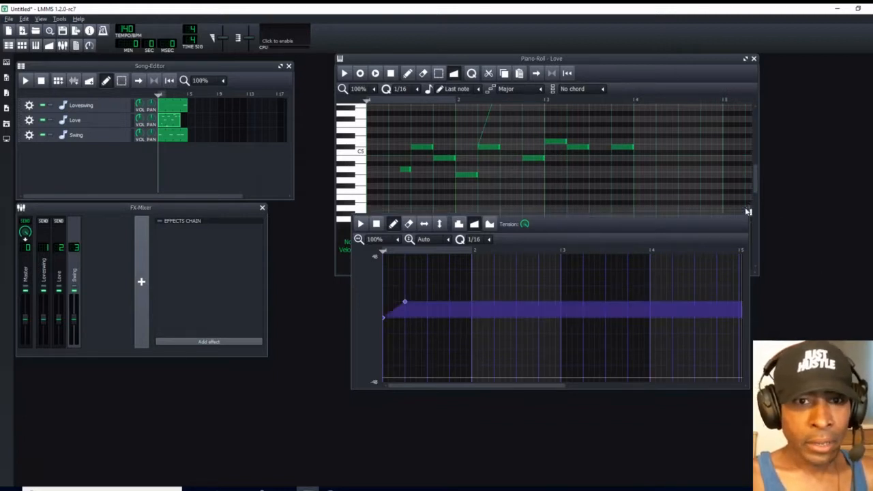
{"action": "left_click", "coordinate": [744, 209]}
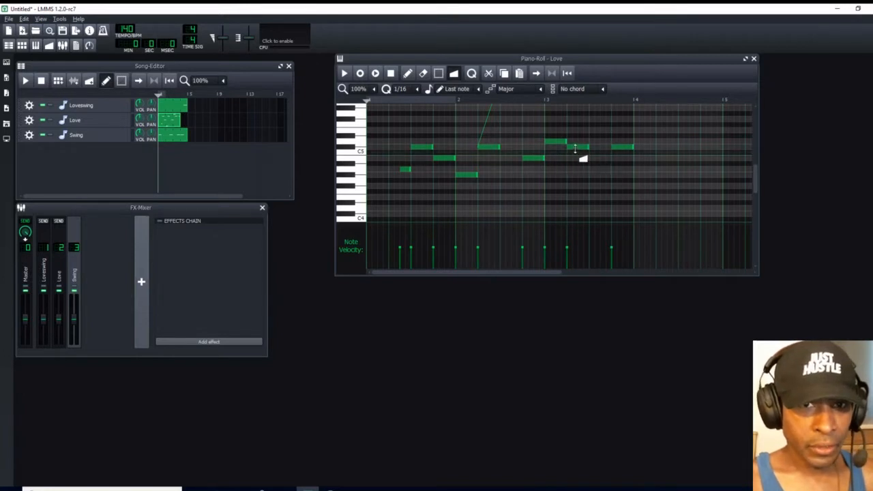
Step: Bend the Love pattern's C#5 note at beat 2 of bar 3 down about 12 semitones over one beat
{"action": "left_click", "coordinate": [454, 74]}
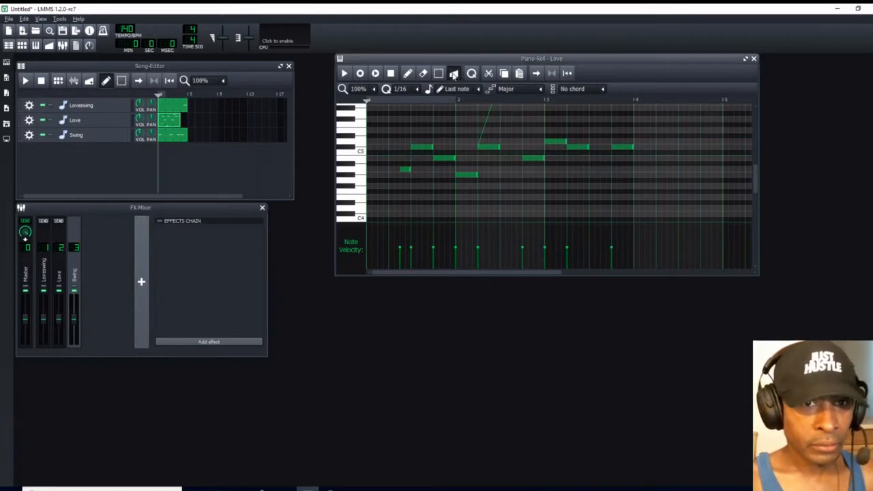
{"action": "left_click", "coordinate": [580, 149]}
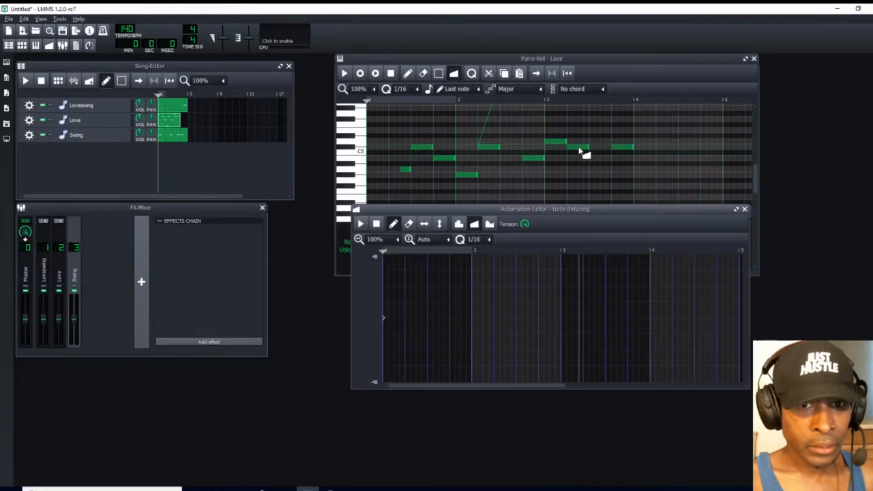
{"action": "left_click", "coordinate": [405, 336]}
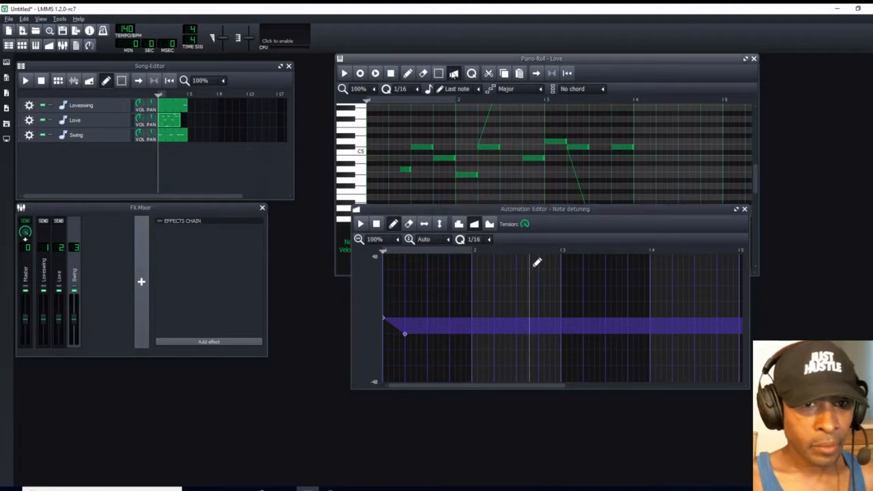
{"action": "left_click", "coordinate": [743, 209]}
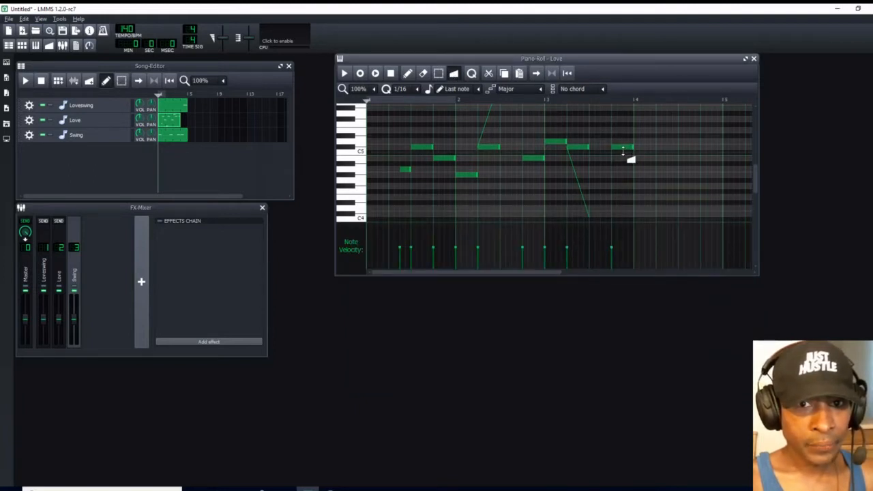
Step: Bend the Love pattern's C#5 note at beat 4 of bar 3 up about 12 semitones over one beat, and close the piano roll
{"action": "left_click", "coordinate": [454, 74]}
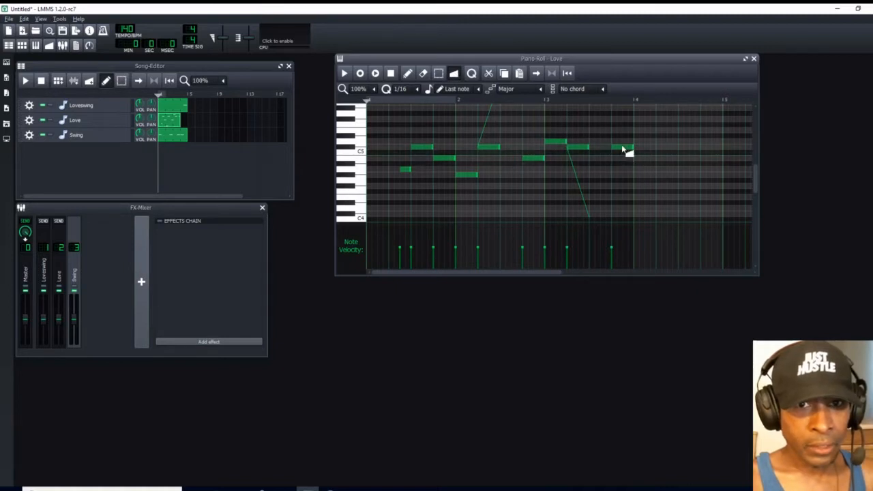
{"action": "left_click", "coordinate": [622, 147]}
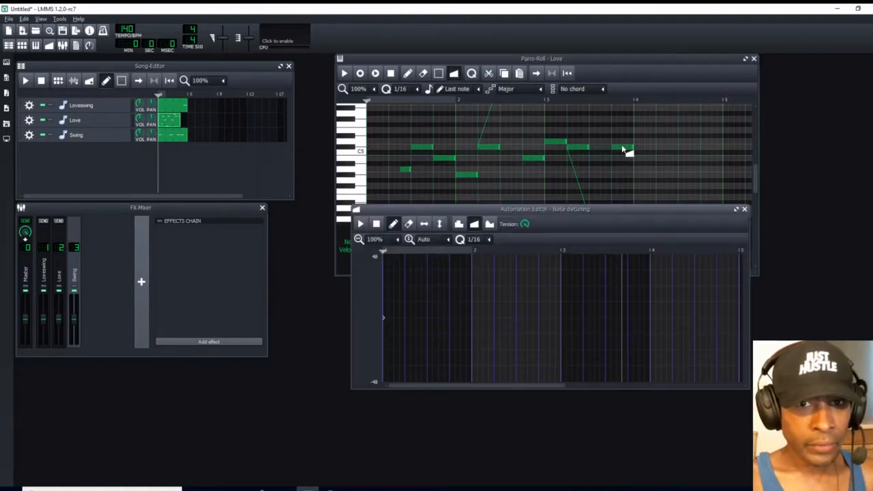
{"action": "left_click", "coordinate": [405, 306]}
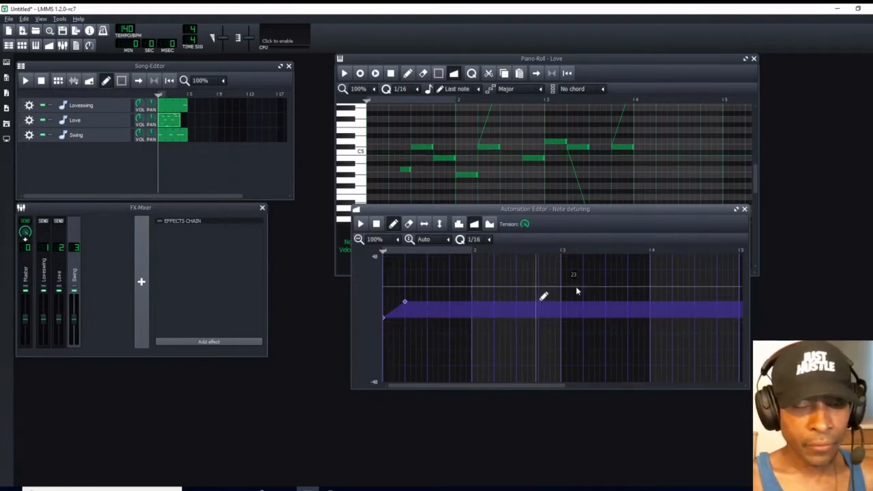
{"action": "left_click", "coordinate": [746, 211]}
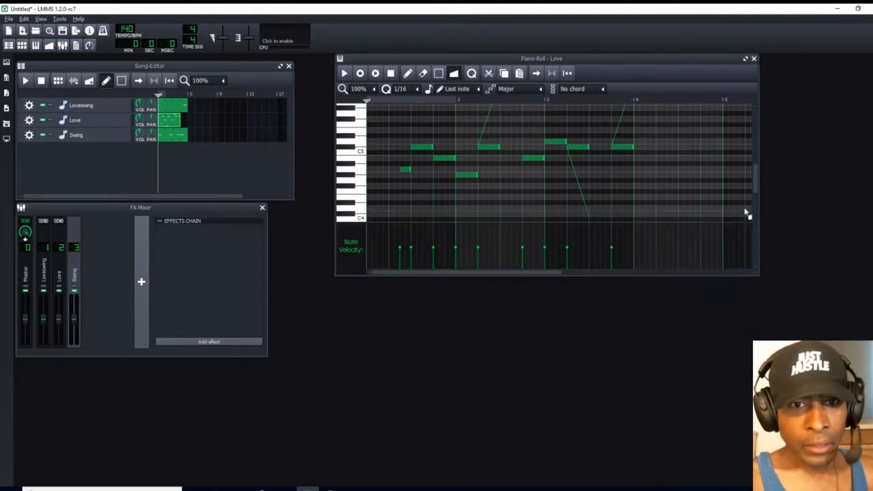
{"action": "left_click", "coordinate": [753, 58]}
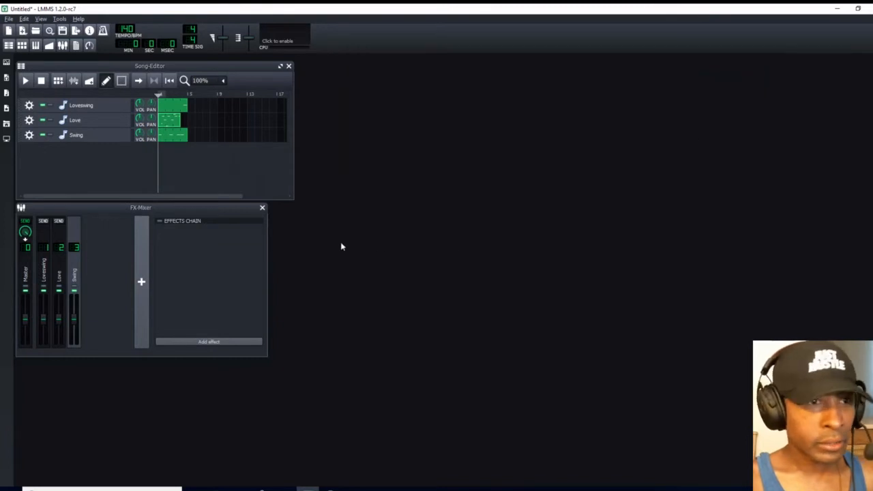
Step: In the Swing pattern, bend the A4 note at beat 3 of bar 2 down about 12 semitones over six sixteenths
{"action": "double_click", "coordinate": [169, 136]}
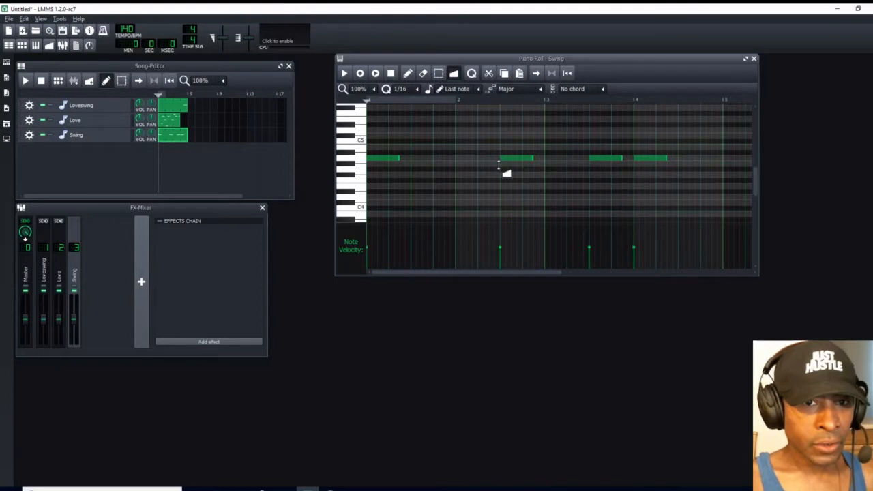
{"action": "left_click", "coordinate": [454, 75]}
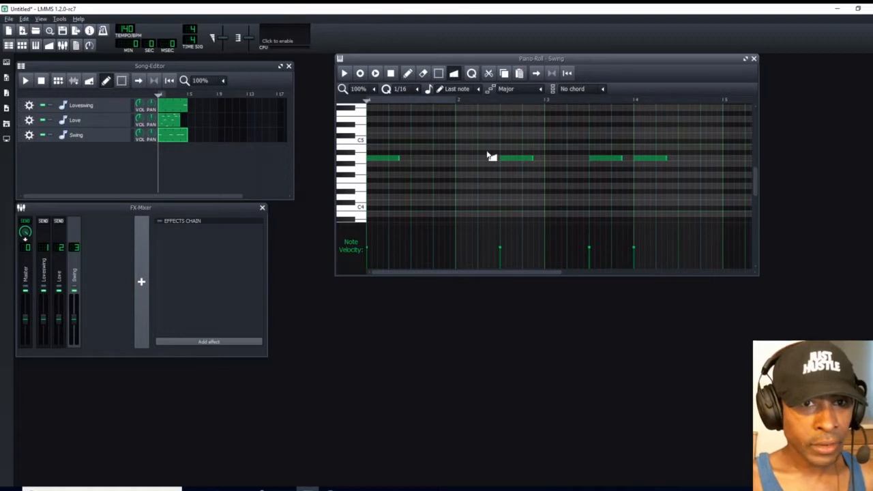
{"action": "left_click", "coordinate": [515, 161]}
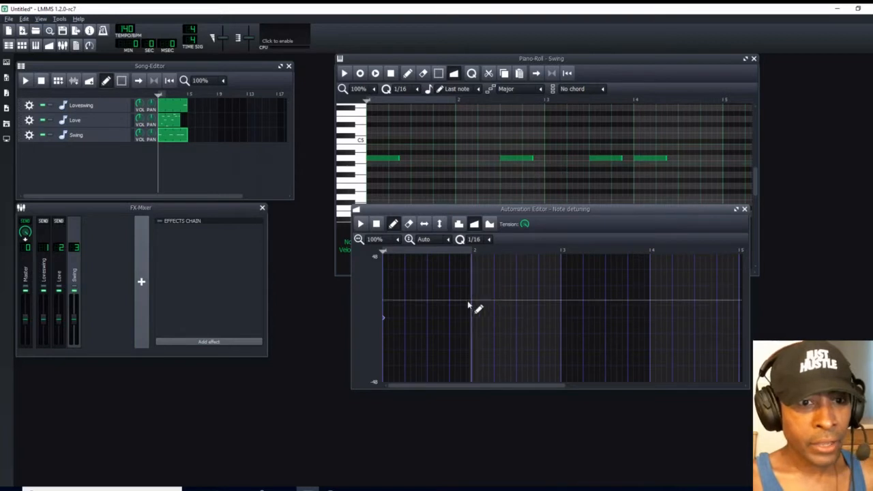
{"action": "left_click", "coordinate": [416, 335]}
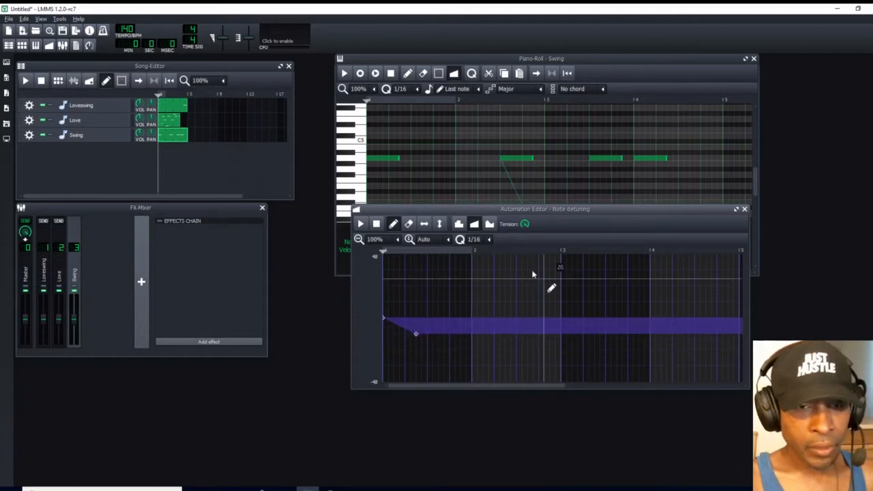
{"action": "left_click_drag", "start_coordinate": [688, 214], "coordinate": [684, 247]}
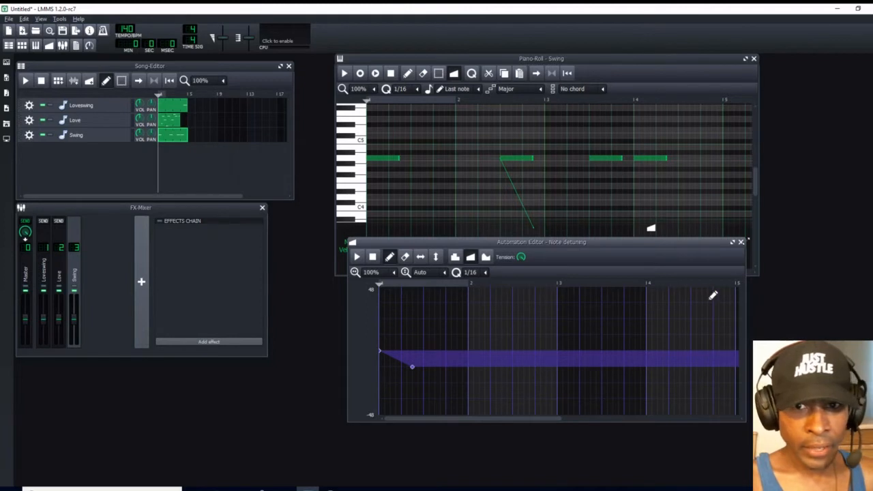
{"action": "left_click", "coordinate": [741, 241]}
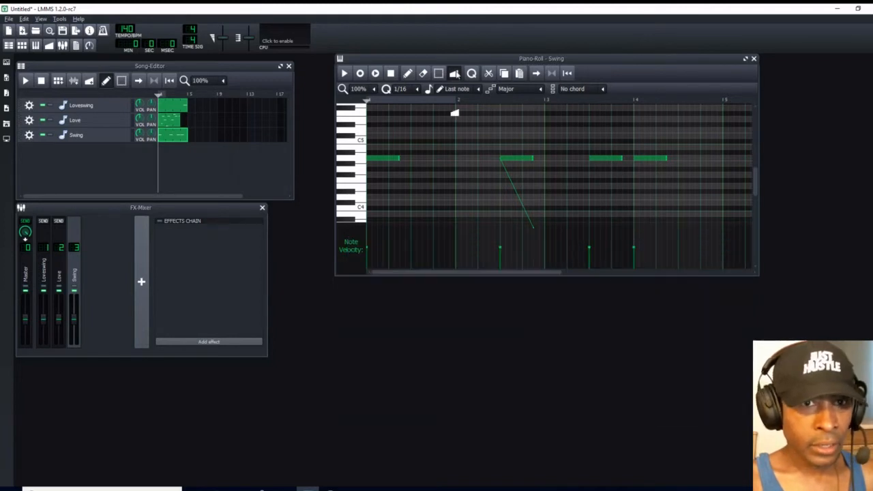
Step: In the Swing pattern, bend the A4 note at beat 3 of bar 3 up about 12 semitones over six sixteenths
{"action": "left_click", "coordinate": [455, 74]}
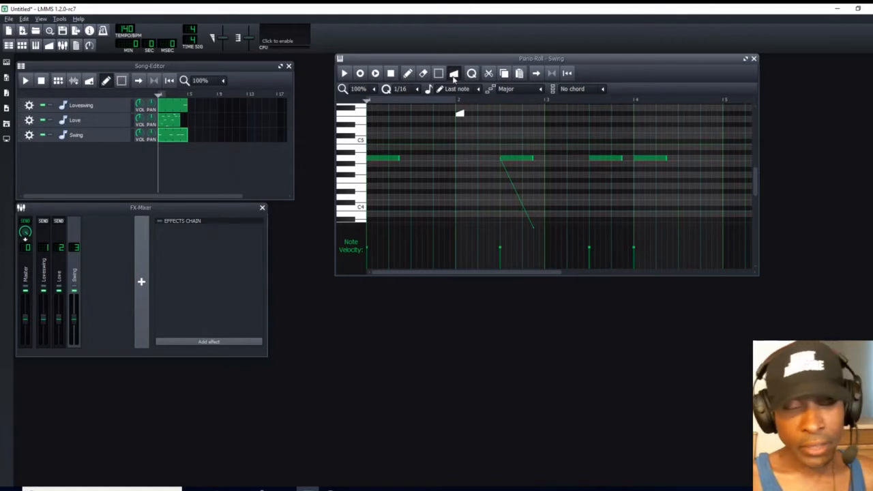
{"action": "left_click", "coordinate": [611, 164]}
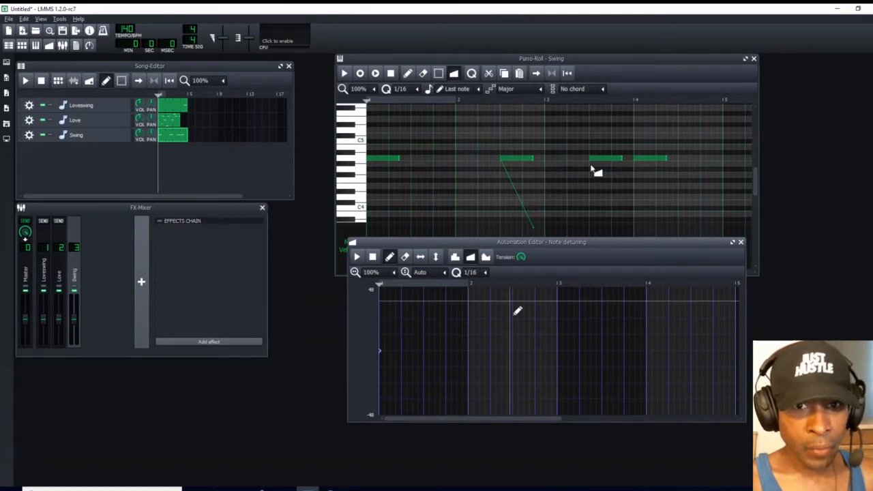
{"action": "left_click", "coordinate": [379, 351]}
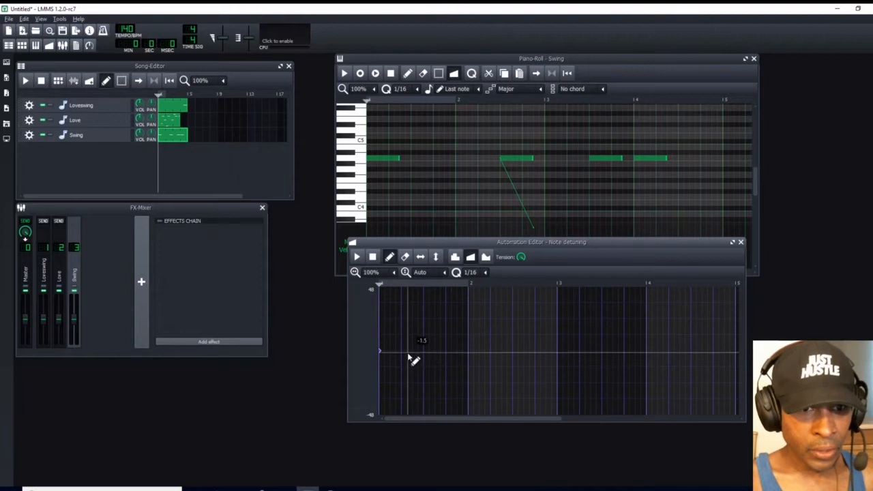
{"action": "left_click_drag", "start_coordinate": [412, 351], "coordinate": [412, 335]}
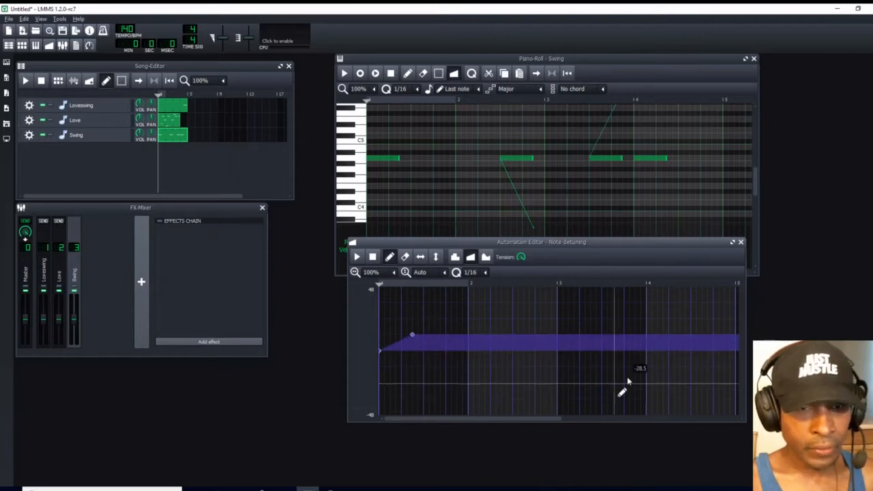
{"action": "left_click", "coordinate": [740, 242]}
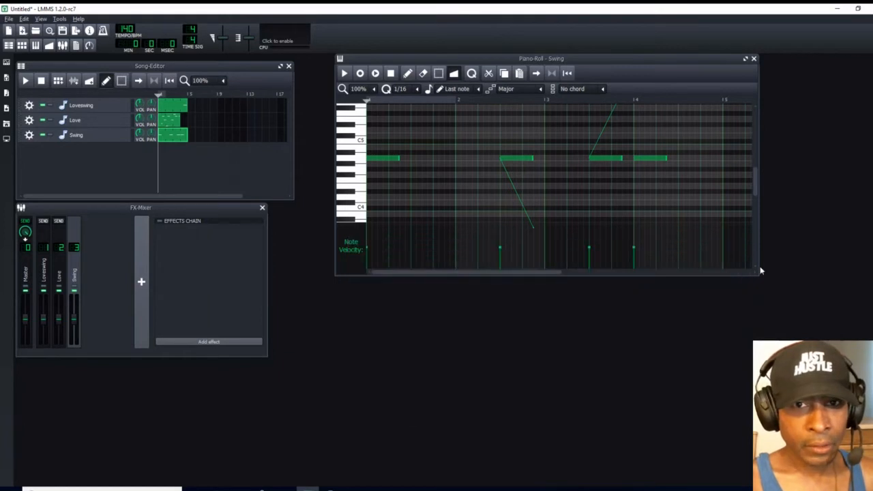
Step: Bend the Swing pattern's A4 note at the start of bar 4 down about 20 semitones over six sixteenths
{"action": "left_click", "coordinate": [454, 75]}
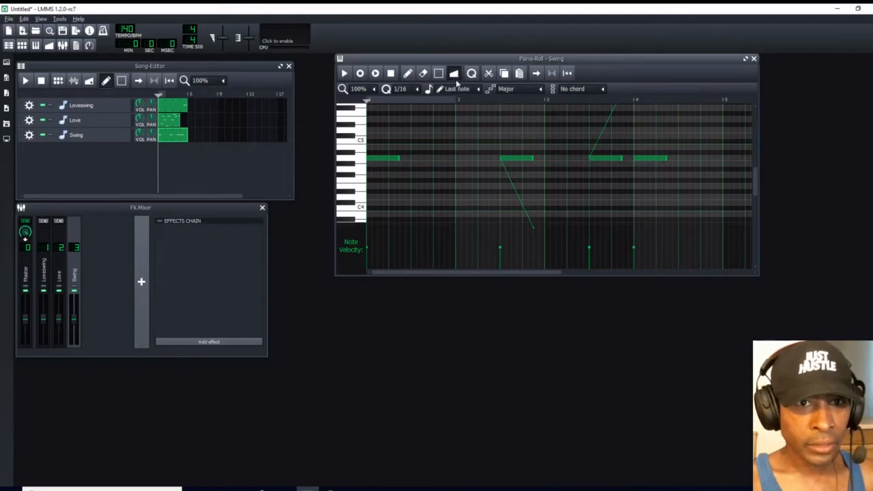
{"action": "left_click", "coordinate": [648, 162]}
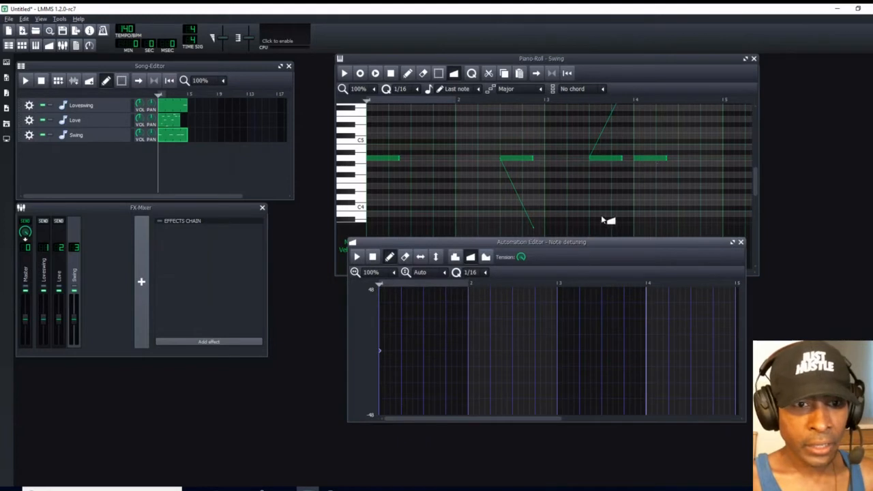
{"action": "left_click", "coordinate": [417, 382]}
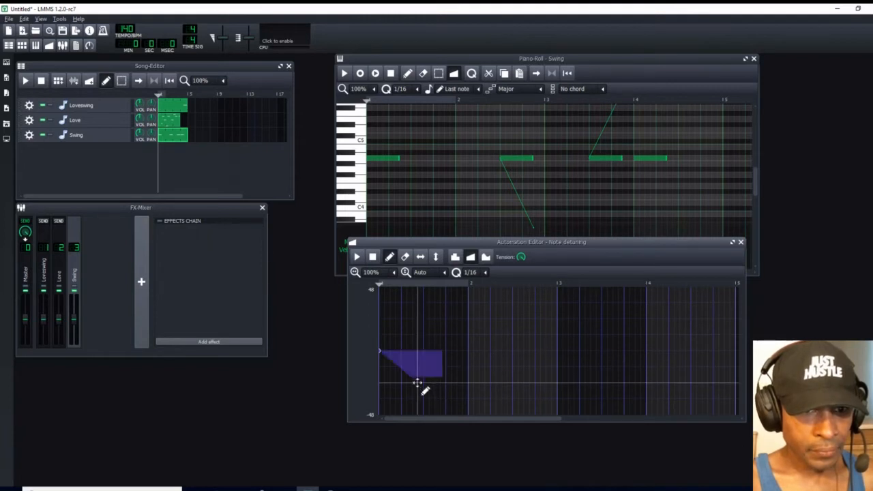
{"action": "left_click", "coordinate": [740, 242]}
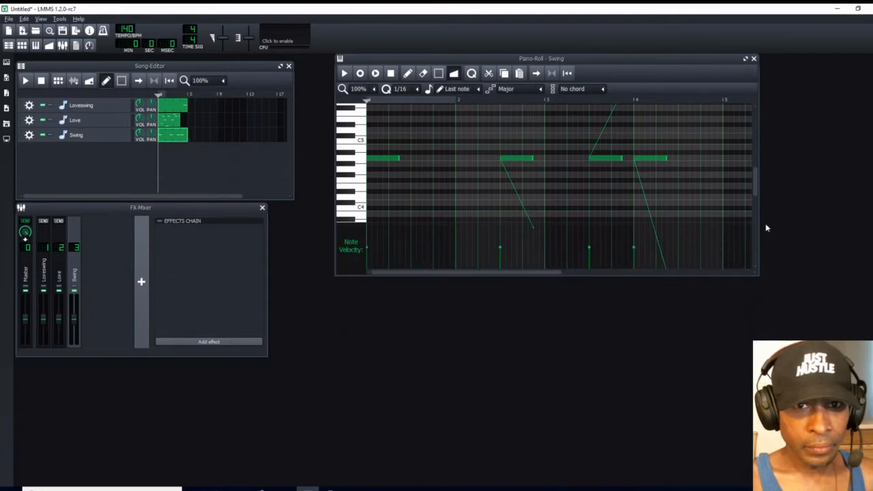
Step: Close the piano roll and play back the whole song to hear the pitch bends
{"action": "left_click", "coordinate": [754, 59]}
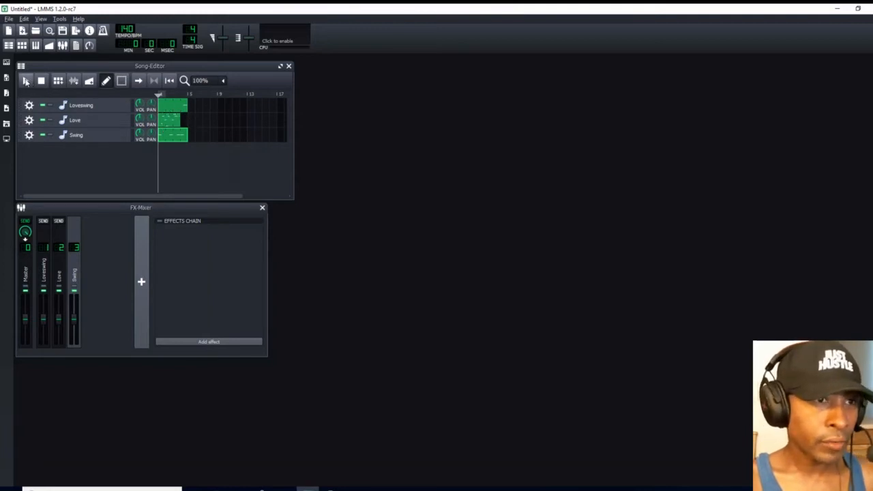
{"action": "left_click", "coordinate": [25, 81]}
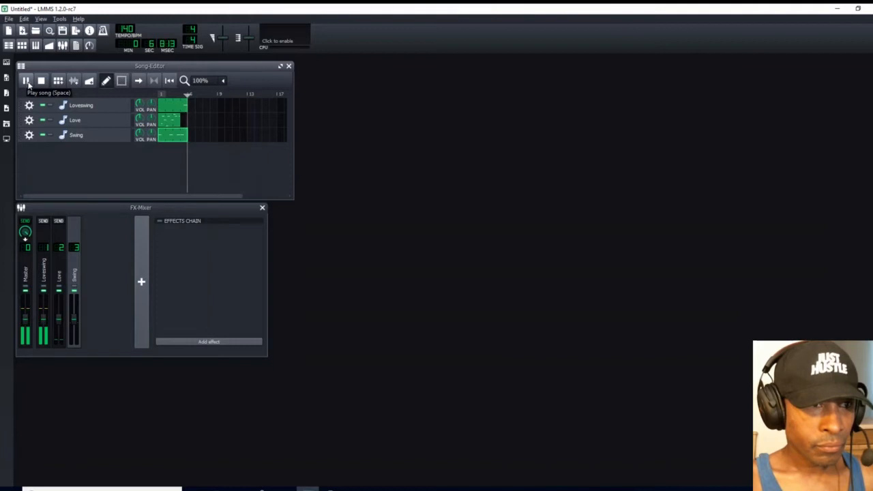
{"action": "left_click", "coordinate": [41, 81]}
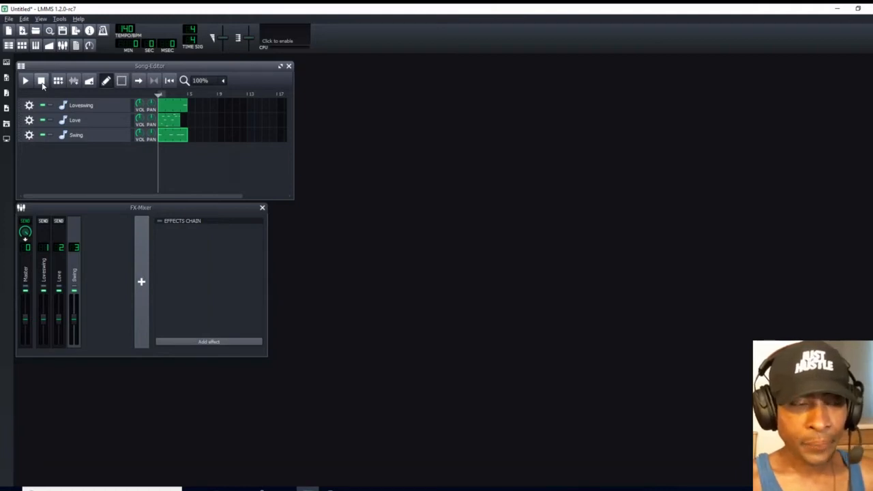
Step: Add kick01.ogg from the drums sample folder as a new track below Swing
{"action": "left_click", "coordinate": [7, 109]}
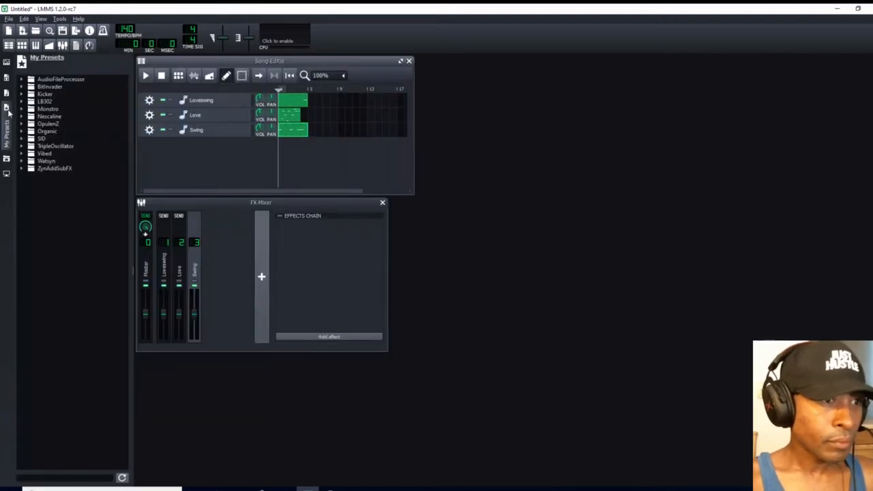
{"action": "left_click", "coordinate": [6, 92]}
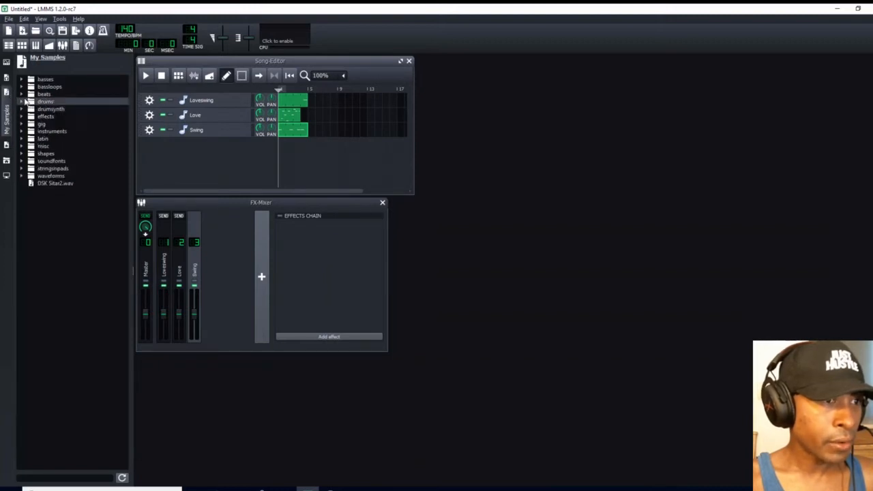
{"action": "left_click", "coordinate": [22, 102]}
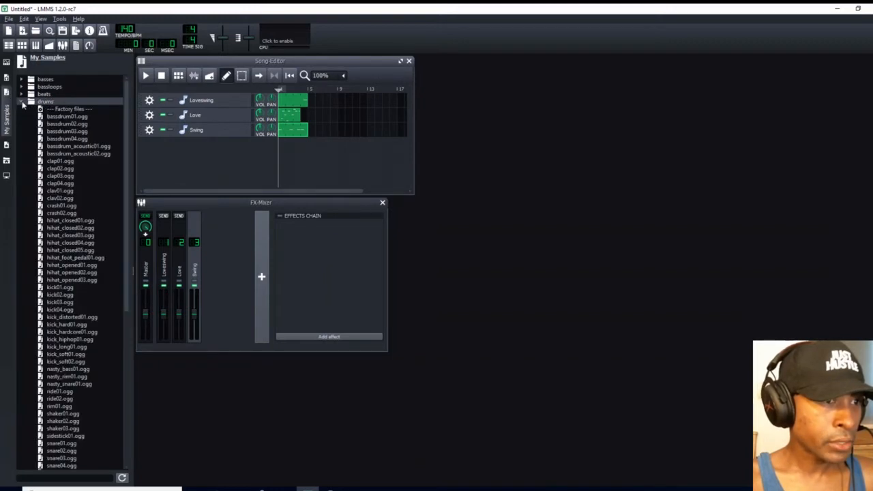
{"action": "left_click", "coordinate": [61, 290]}
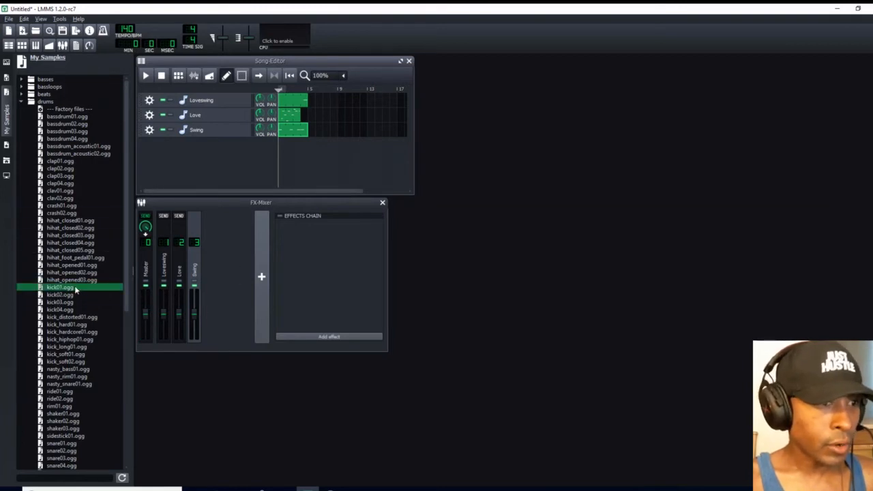
{"action": "left_click_drag", "start_coordinate": [61, 287], "coordinate": [190, 151]}
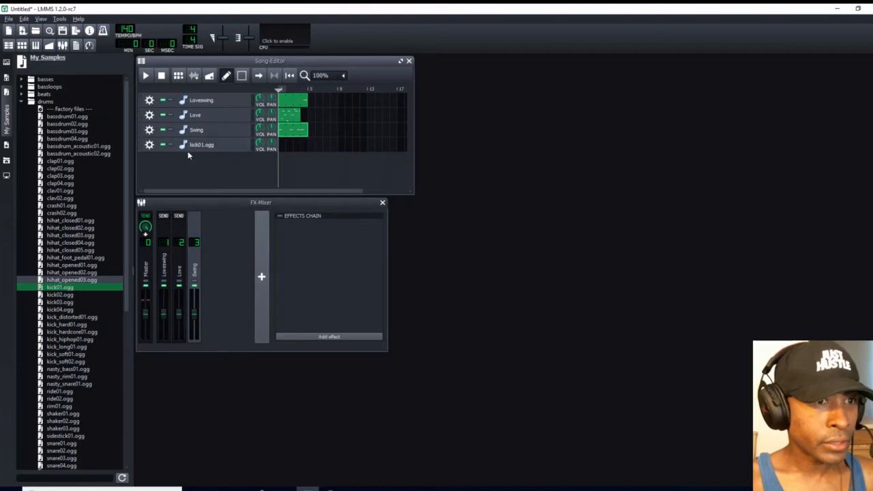
Step: Set the kick01.ogg track's volume to 50
{"action": "double_click", "coordinate": [259, 142]}
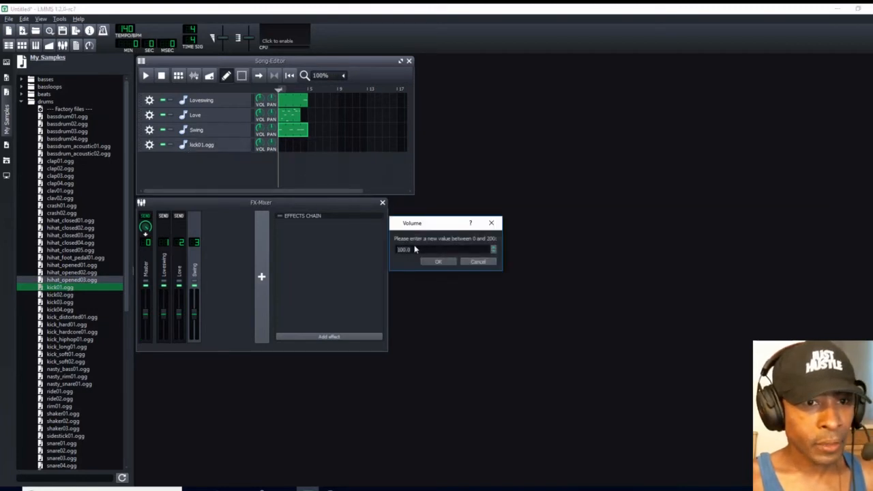
{"action": "key", "text": "BackSpace"}
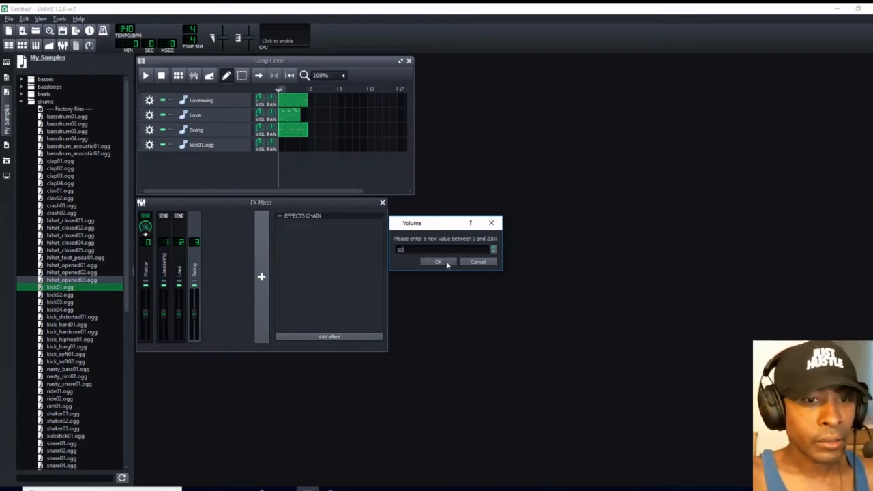
{"action": "left_click", "coordinate": [445, 261]}
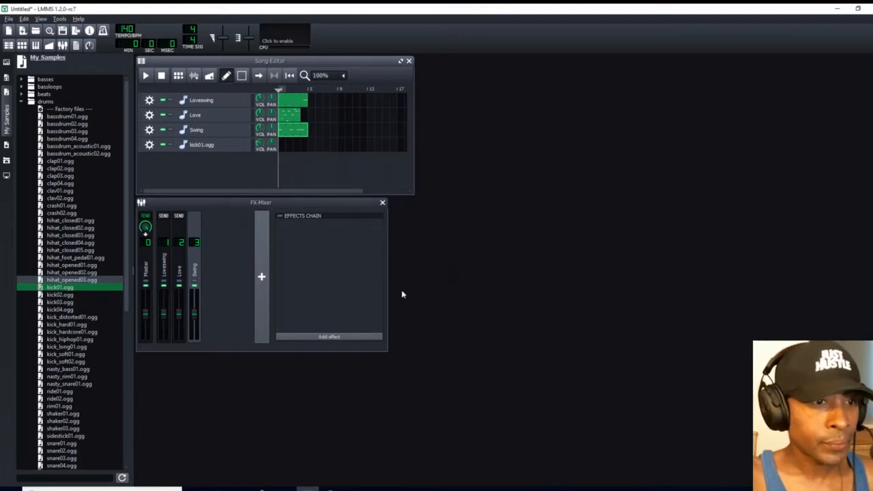
Step: Add a new mixer channel and name it Kick
{"action": "left_click", "coordinate": [262, 277]}
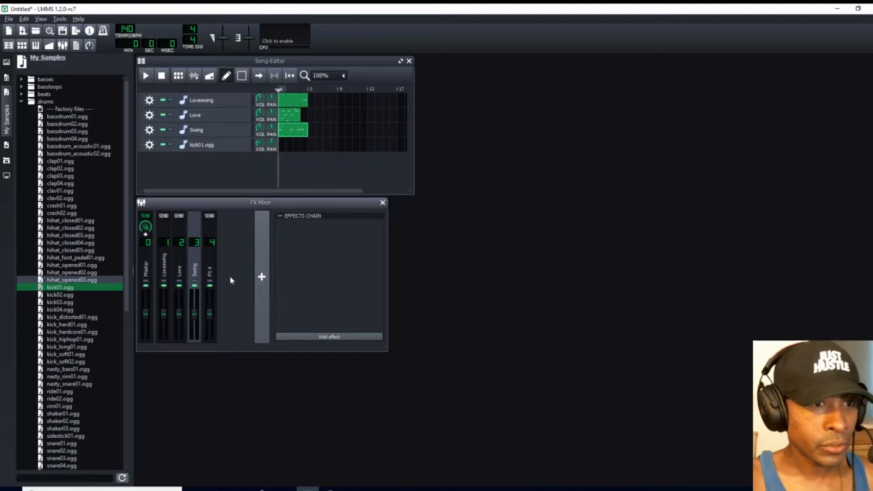
{"action": "left_click", "coordinate": [209, 273]}
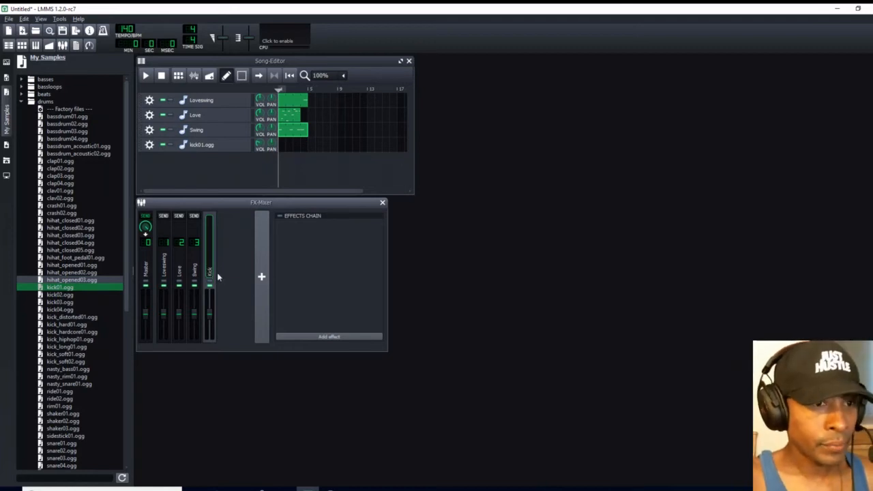
{"action": "key", "text": "Return"}
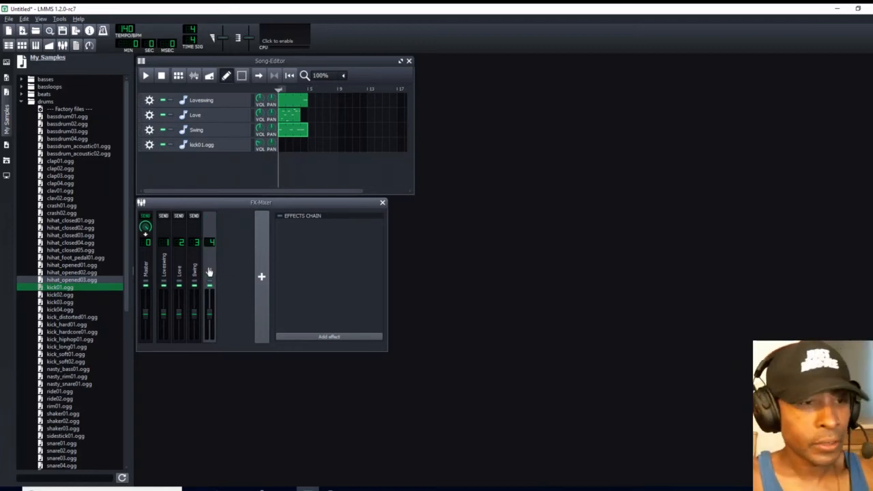
Step: Route the kick01.ogg track to mixer channel 4, hide the sample browser and close the instrument window
{"action": "left_click", "coordinate": [205, 146]}
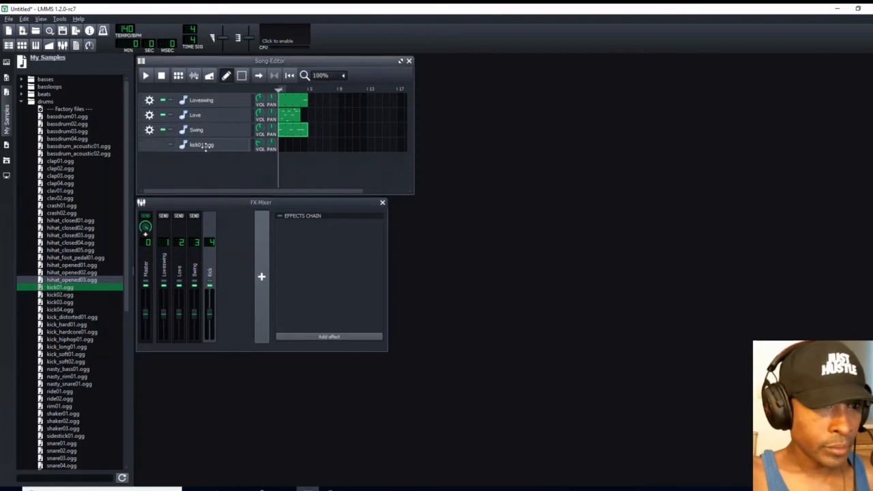
{"action": "left_click", "coordinate": [6, 119]}
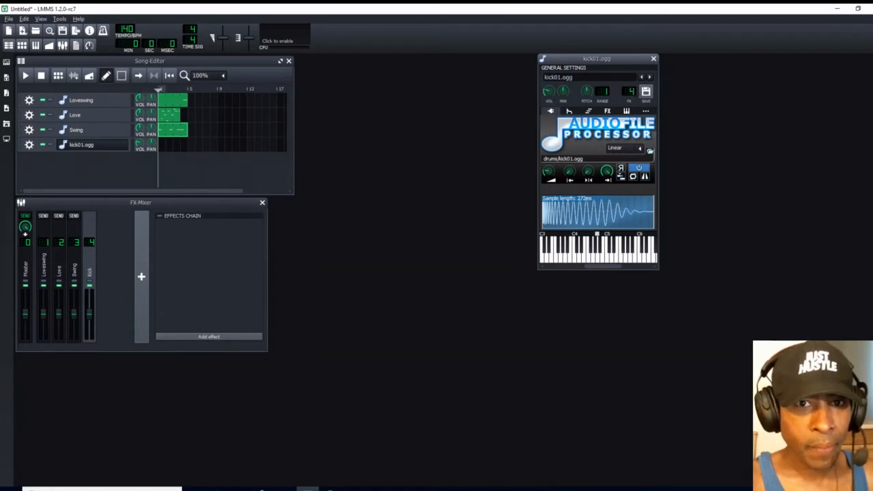
{"action": "left_click_drag", "start_coordinate": [627, 57], "coordinate": [410, 60]}
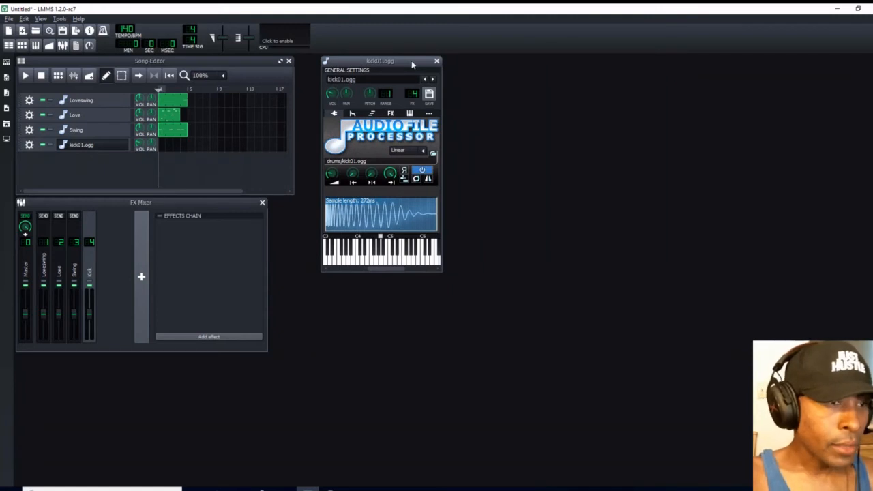
{"action": "left_click", "coordinate": [437, 61]}
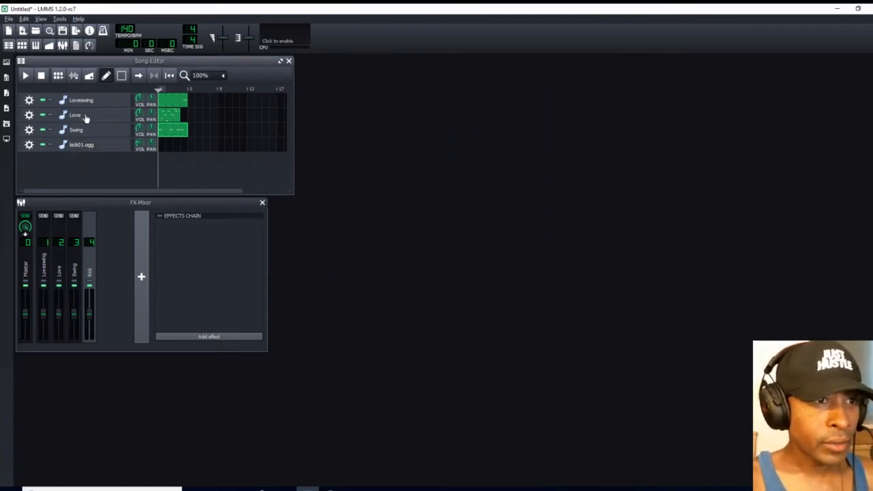
Step: Try pasting a copy of the Love pattern onto the kick01.ogg track, delete it, and duplicate the pattern there directly
{"action": "right_click", "coordinate": [165, 120]}
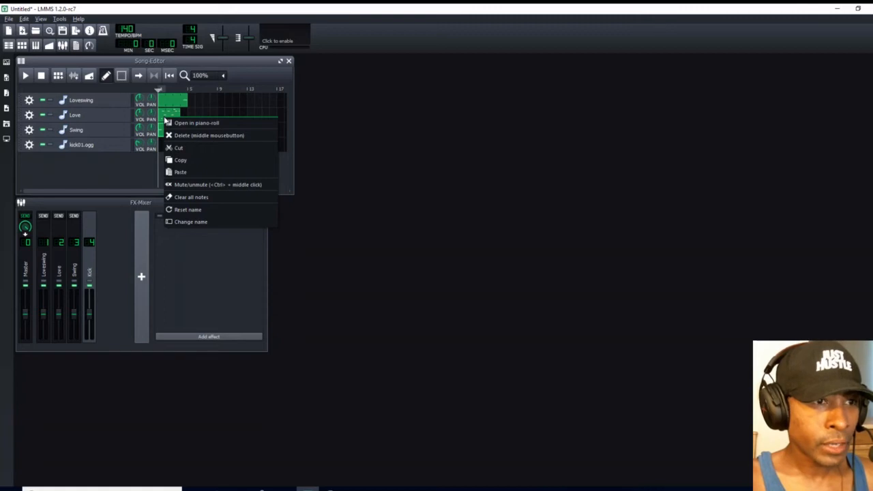
{"action": "left_click", "coordinate": [171, 160]}
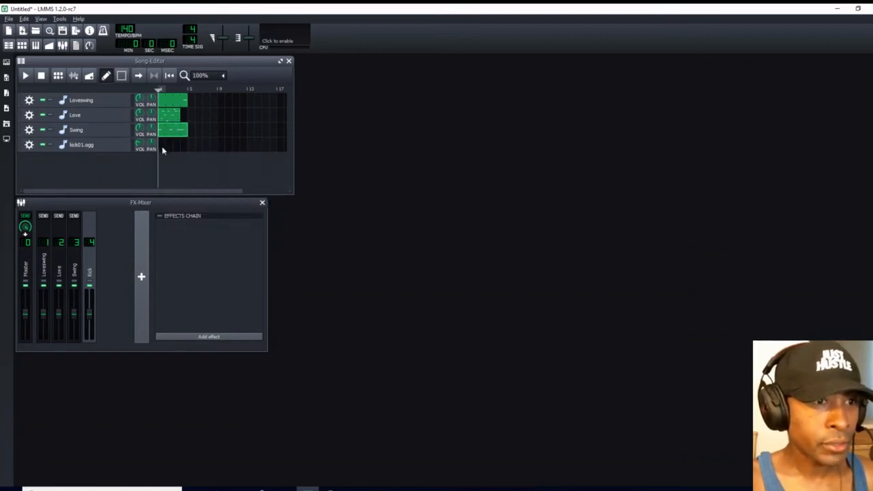
{"action": "right_click", "coordinate": [164, 150]}
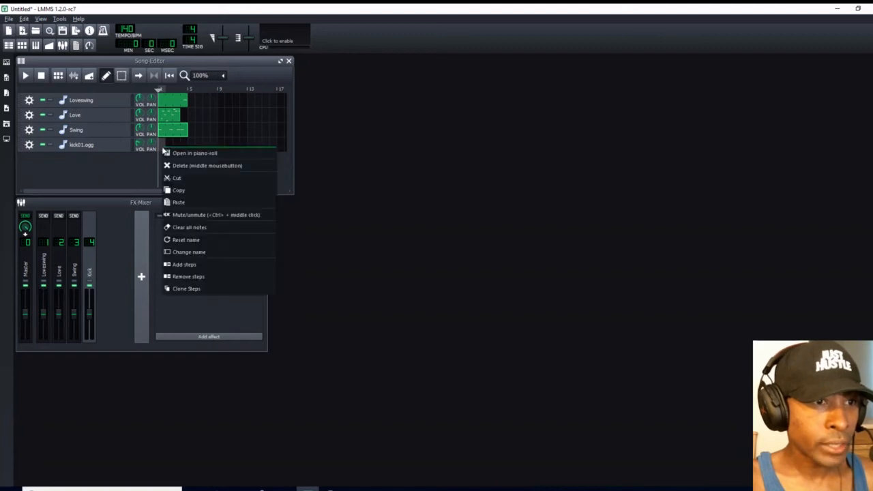
{"action": "left_click", "coordinate": [178, 203]}
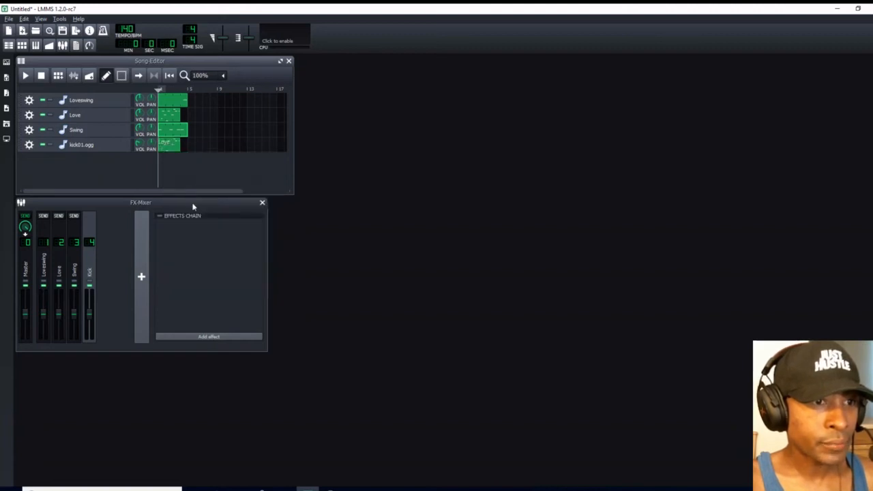
{"action": "middle_click", "coordinate": [169, 147]}
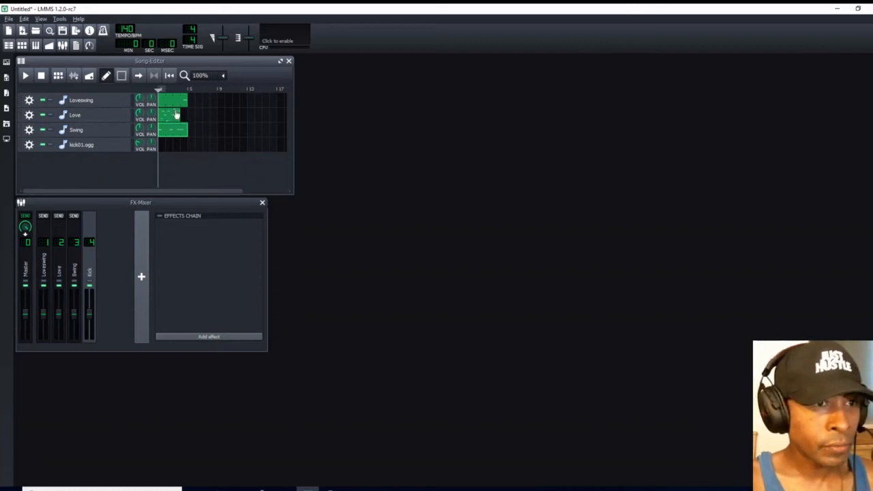
{"action": "left_click_drag", "start_coordinate": [173, 118], "coordinate": [166, 150]}
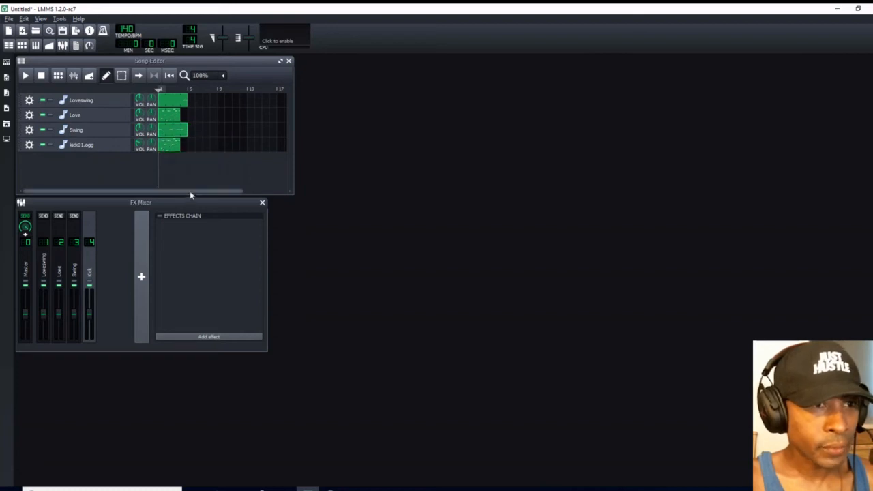
Step: Copy the Love pattern to bar 1 of the kick01.ogg track, and play back the song
{"action": "right_click", "coordinate": [173, 118]}
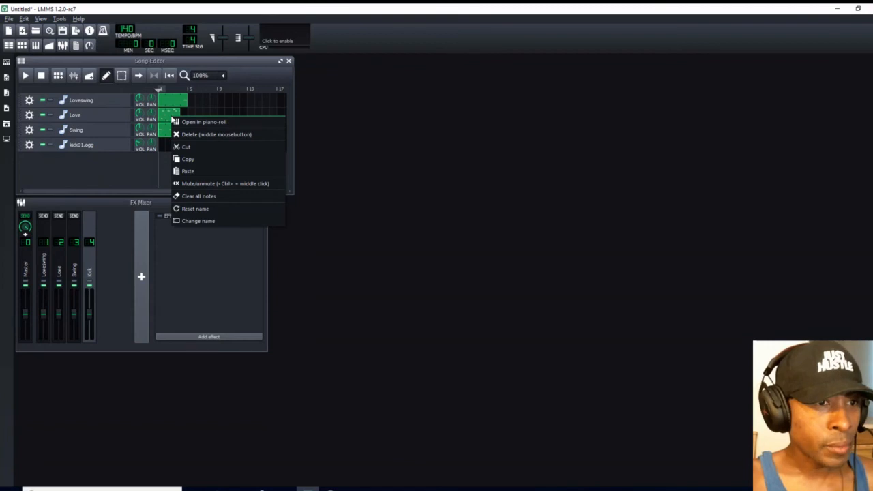
{"action": "left_click", "coordinate": [188, 160]}
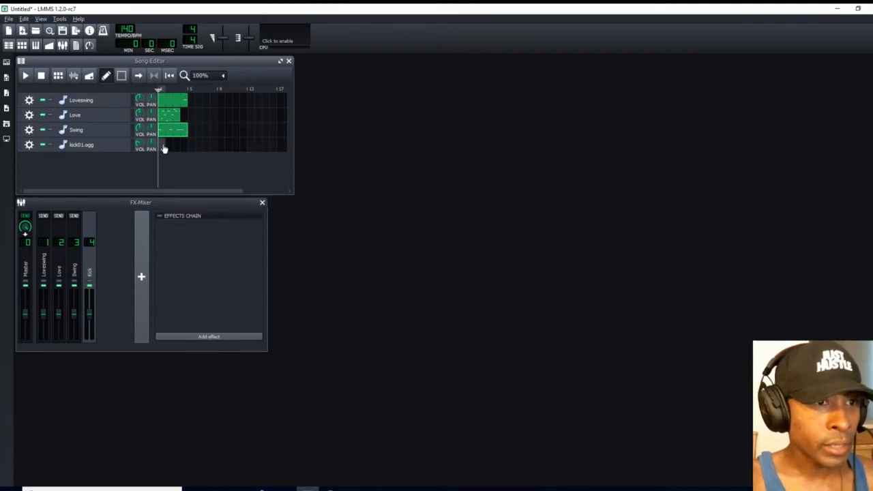
{"action": "right_click", "coordinate": [164, 149]}
{"action": "left_click", "coordinate": [185, 202]}
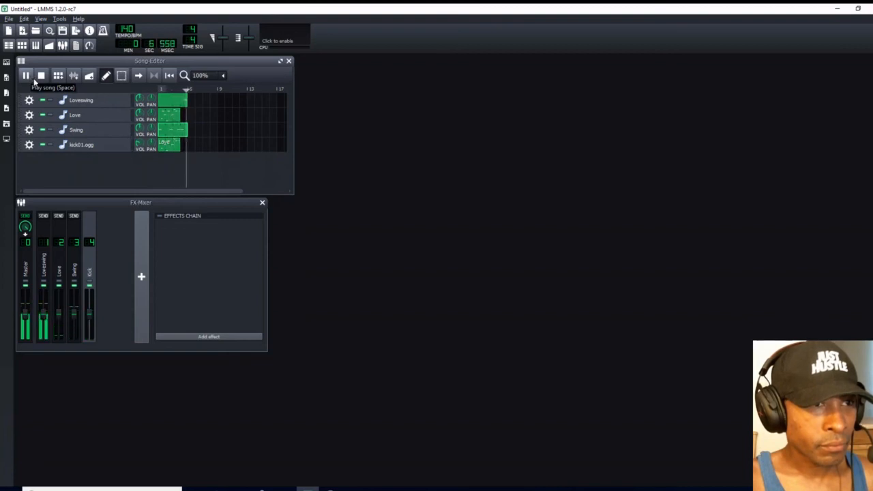
{"action": "left_click", "coordinate": [42, 75]}
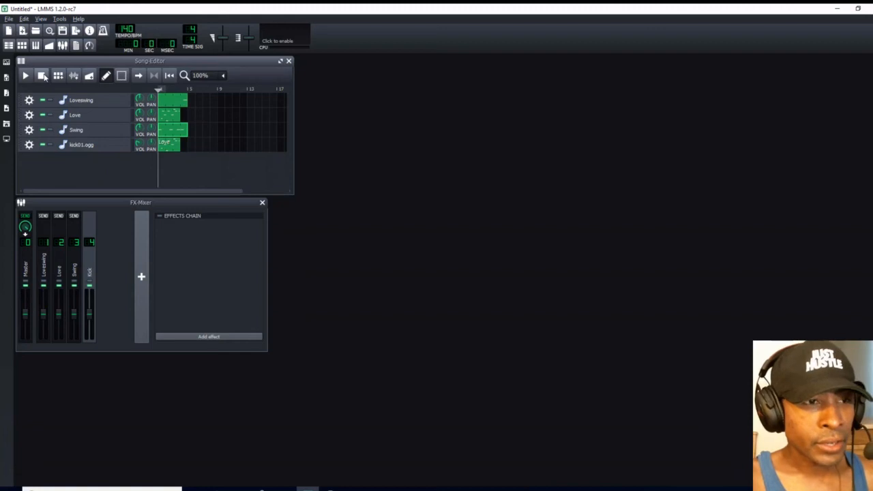